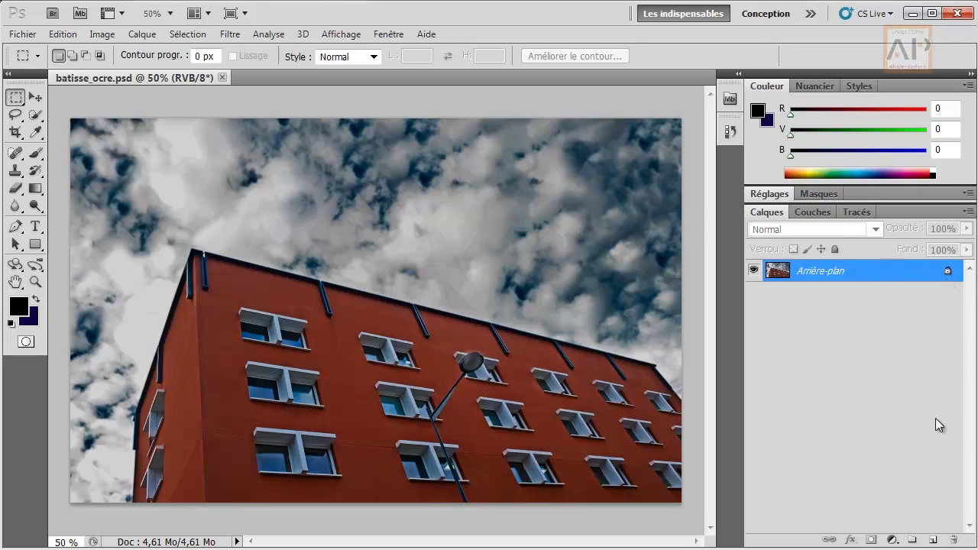
Unlock the background so it becomes a regular editable layer
left_click_drag(952, 525, 950, 539)
left_click_drag(947, 271, 954, 542)
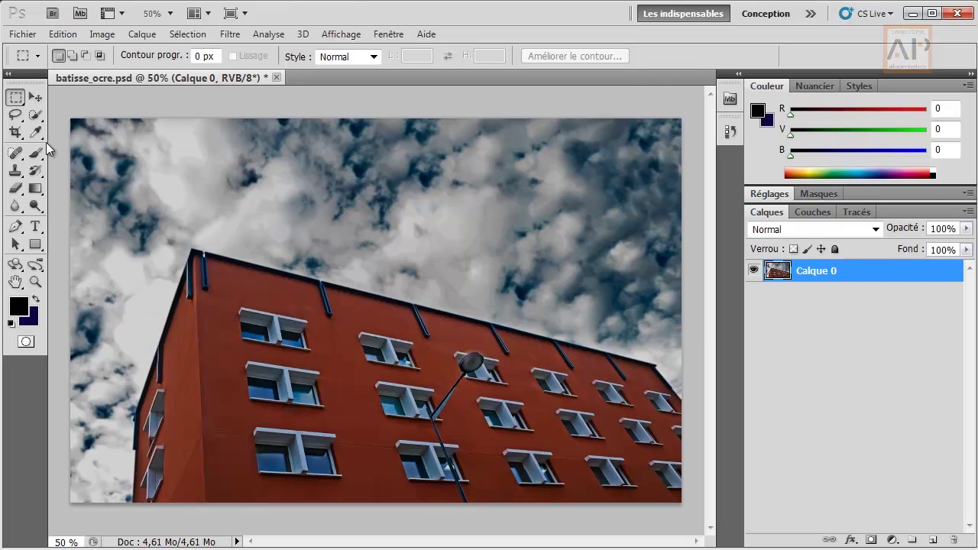
Activate the Quick Selection tool and set its brush size to 125
left_click(35, 116)
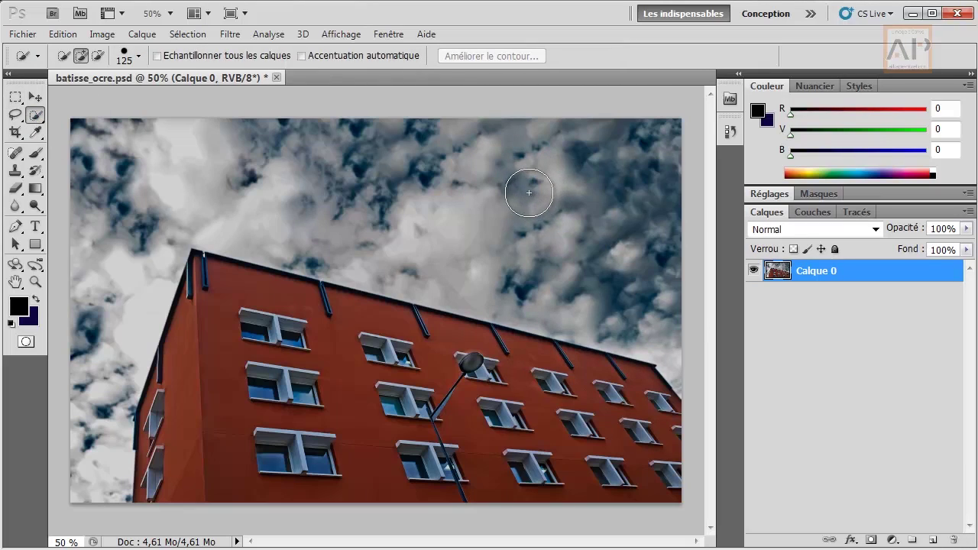
key("bracketright")
key("bracketleft")
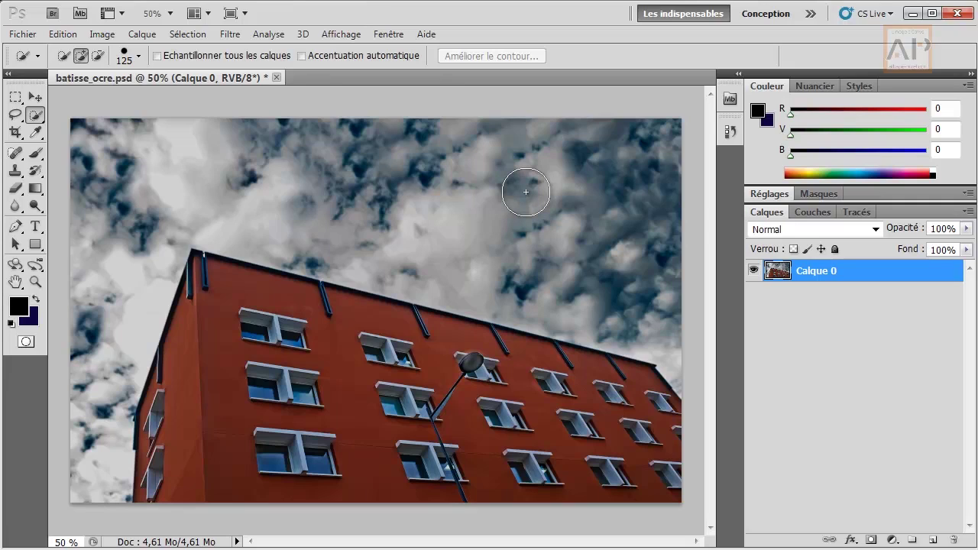
key("bracketright")
key("bracketright")
key("bracketleft")
key("bracketleft")
key("bracketleft")
key("bracketright")
key("bracketright")
key("bracketright")
key("bracketleft")
key("bracketleft")
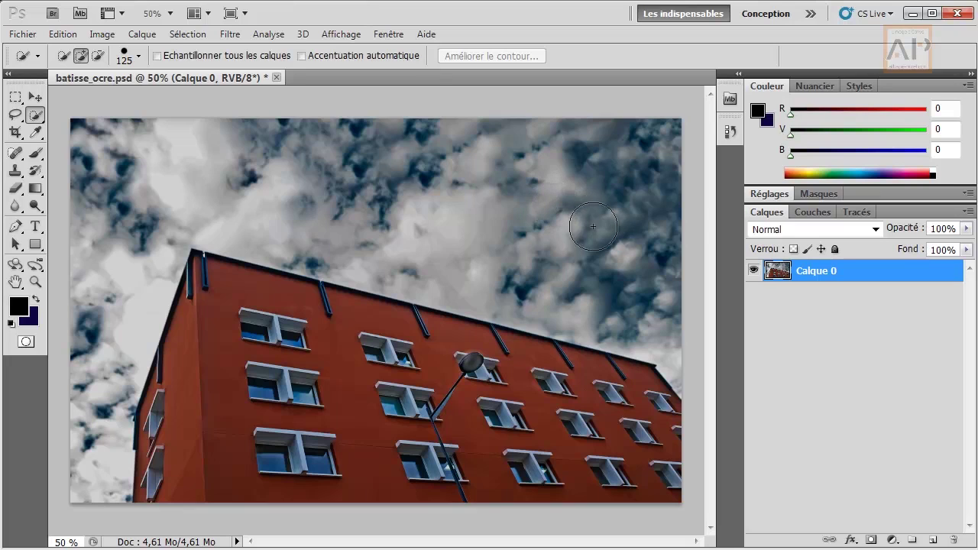
Select the entire sky with the Quick Selection tool and invert the selection to isolate the building
mouse_move(659, 257)
left_mouse_down()
mouse_move(515, 198)
mouse_move(407, 172)
mouse_move(224, 168)
mouse_move(181, 178)
mouse_move(135, 214)
left_mouse_up()
left_click(91, 451)
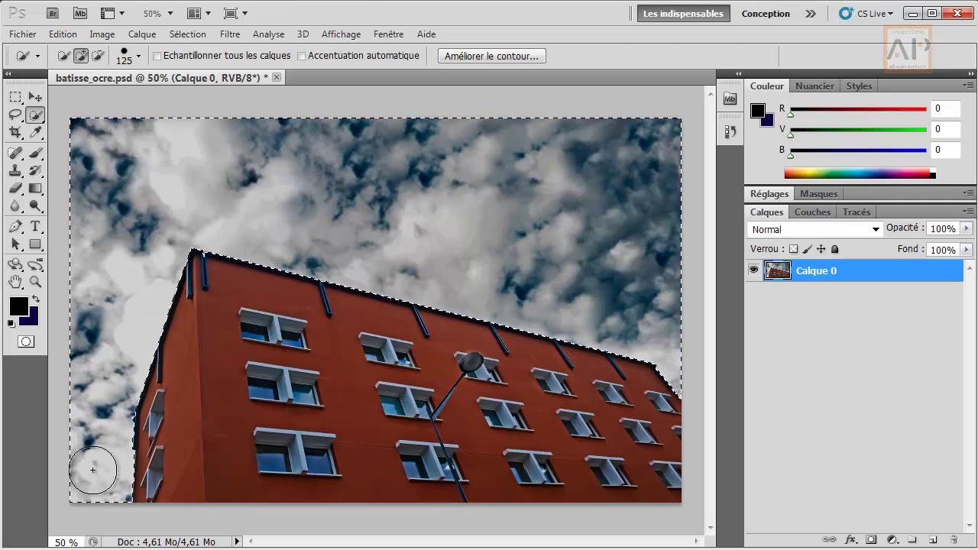
left_click(181, 34)
left_click(215, 107)
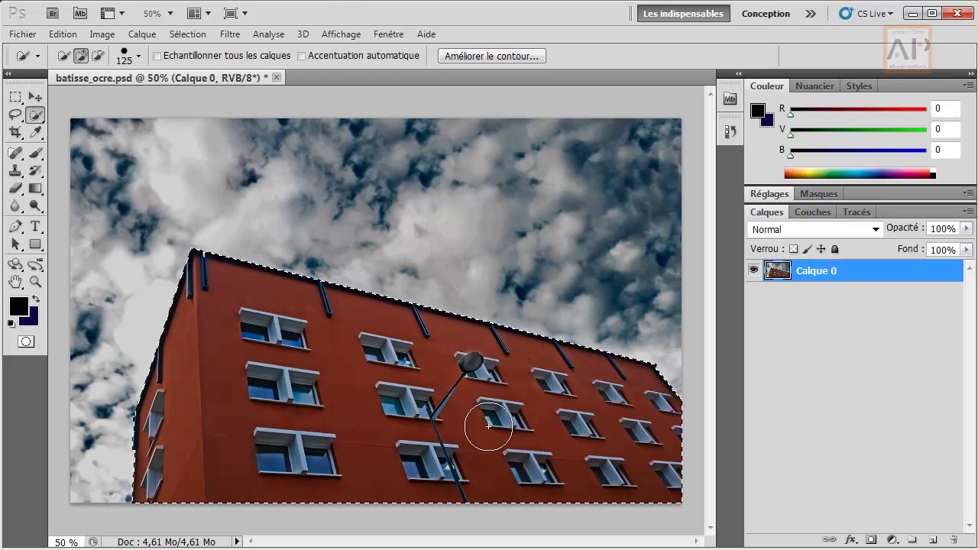
Start Refine Edge on the building selection and set the edge detection radius to 13 px
left_click(483, 54)
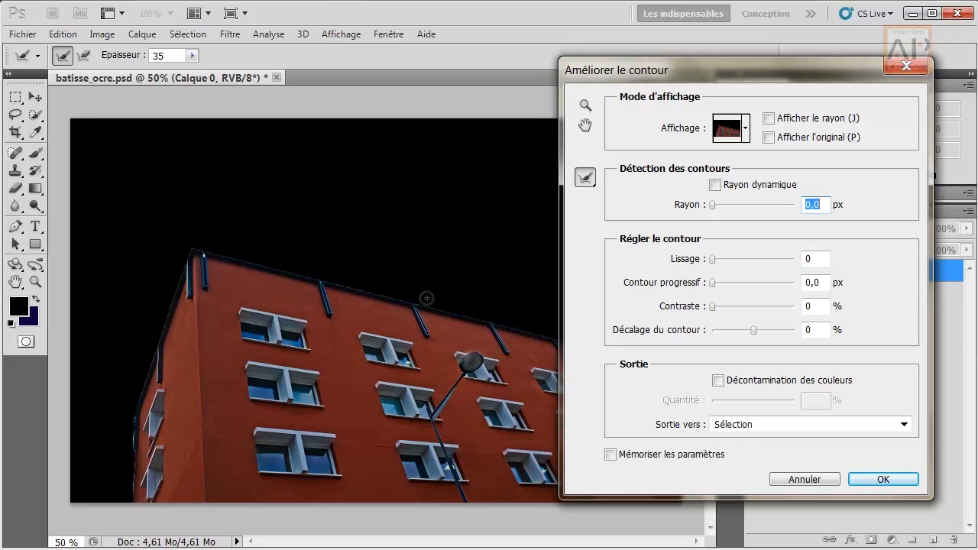
key("ctrl+plus")
key("ctrl+plus")
key("ctrl+plus")
key("ctrl+plus")
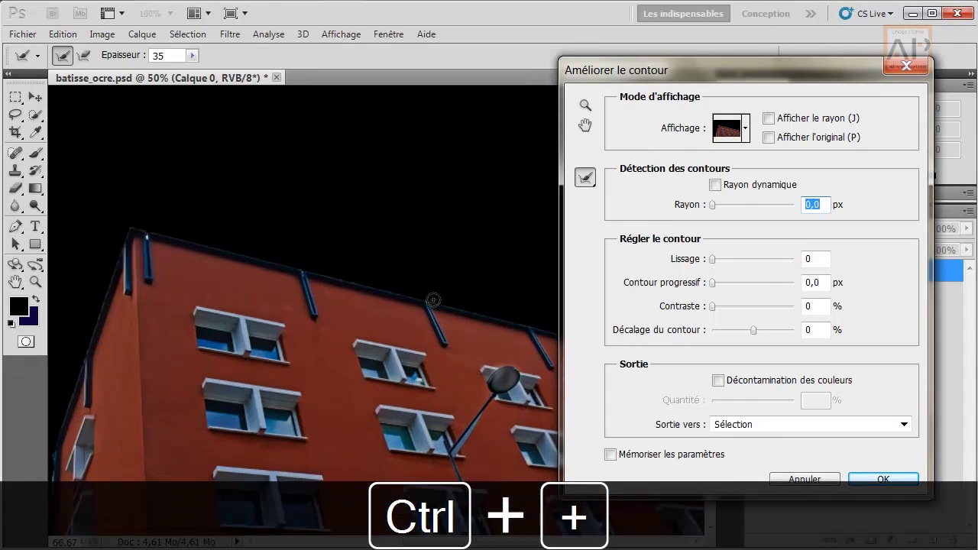
key("ctrl+minus")
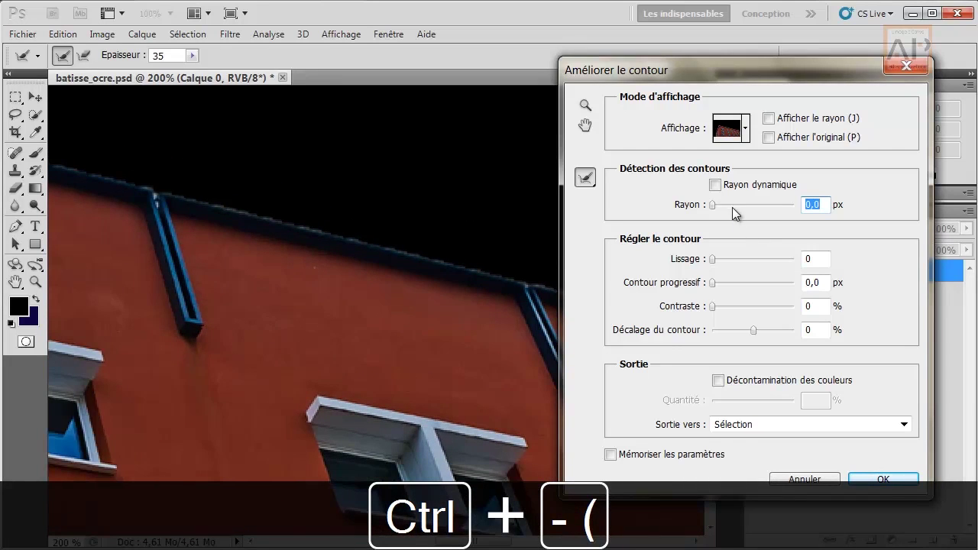
left_click_drag(715, 205, 747, 206)
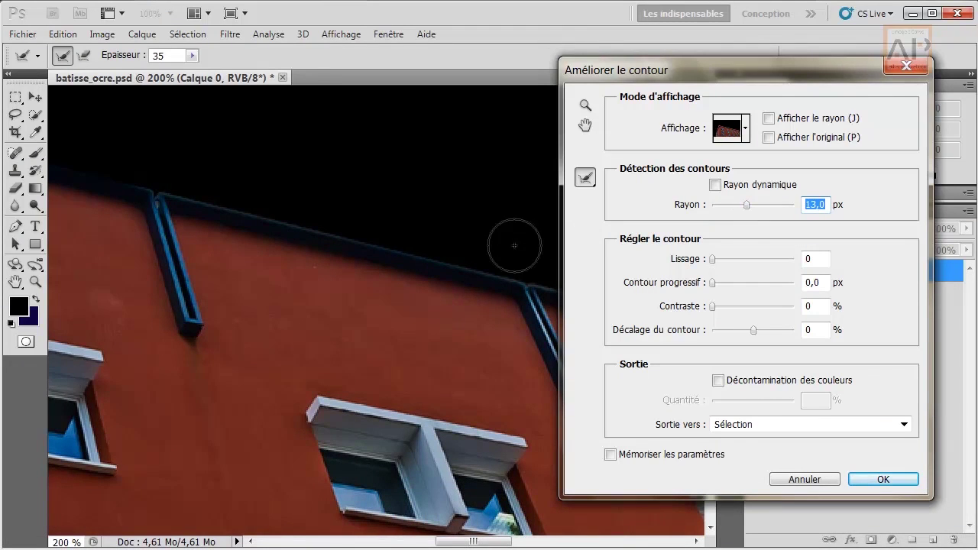
Check the refined building outline, set the edge contrast to 6%, and apply the refinement as a selection
left_click_drag(298, 323, 333, 330)
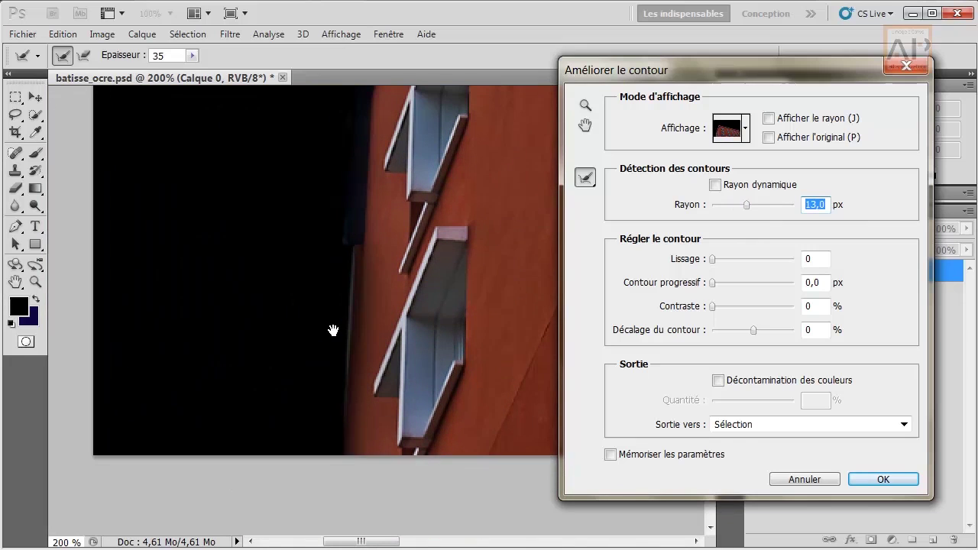
left_click_drag(530, 219, 249, 360)
left_click_drag(312, 389, 275, 338)
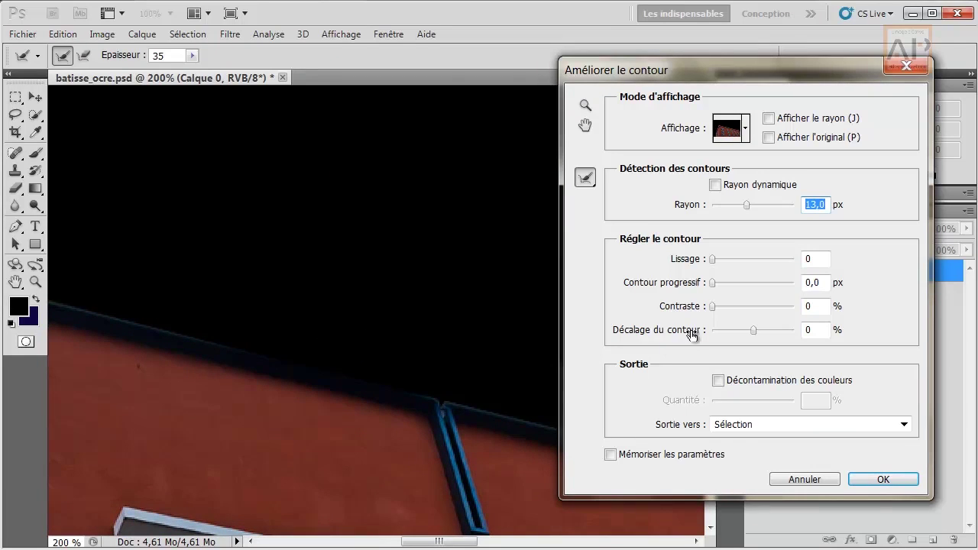
left_click_drag(711, 313, 715, 309)
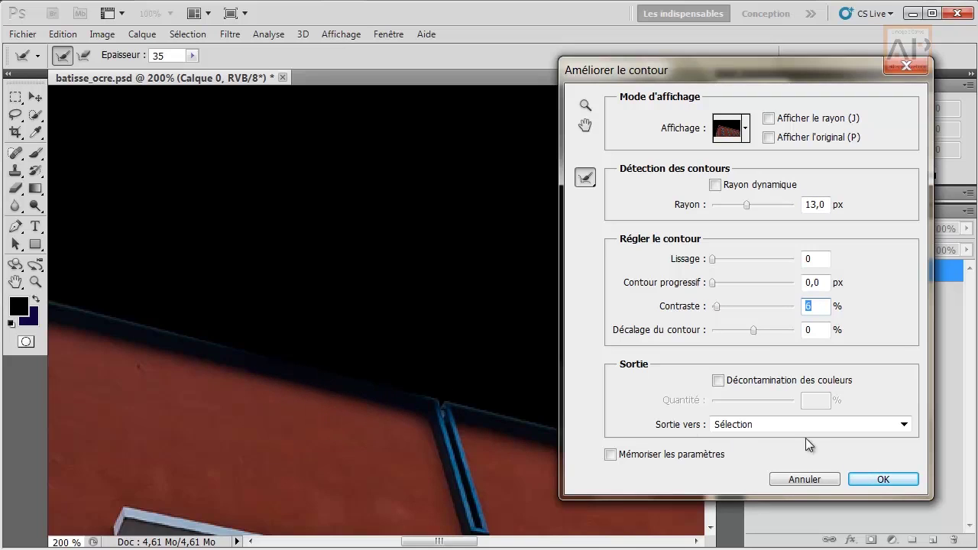
left_click(867, 479)
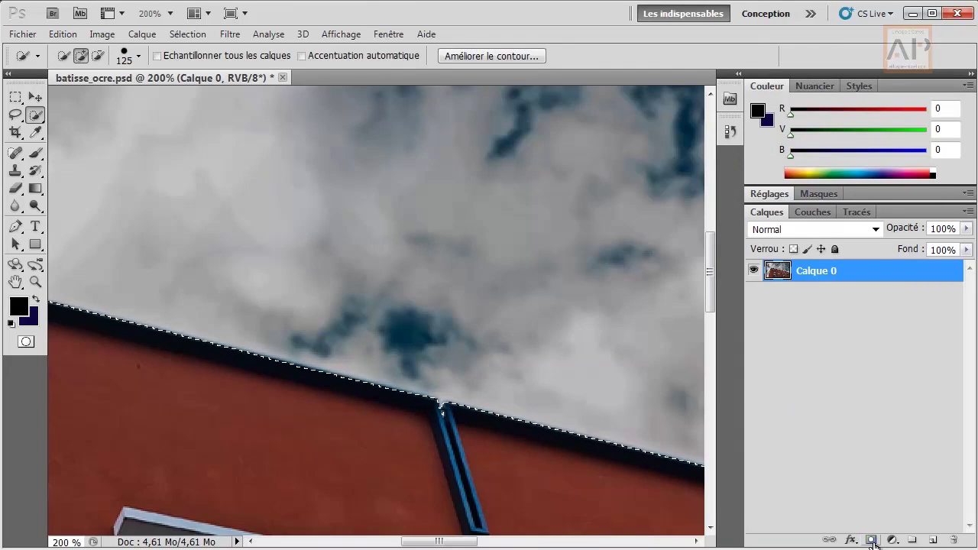
Add a layer mask from the building selection to hide the sky, and create an empty layer beneath the building layer
key("ctrl+0")
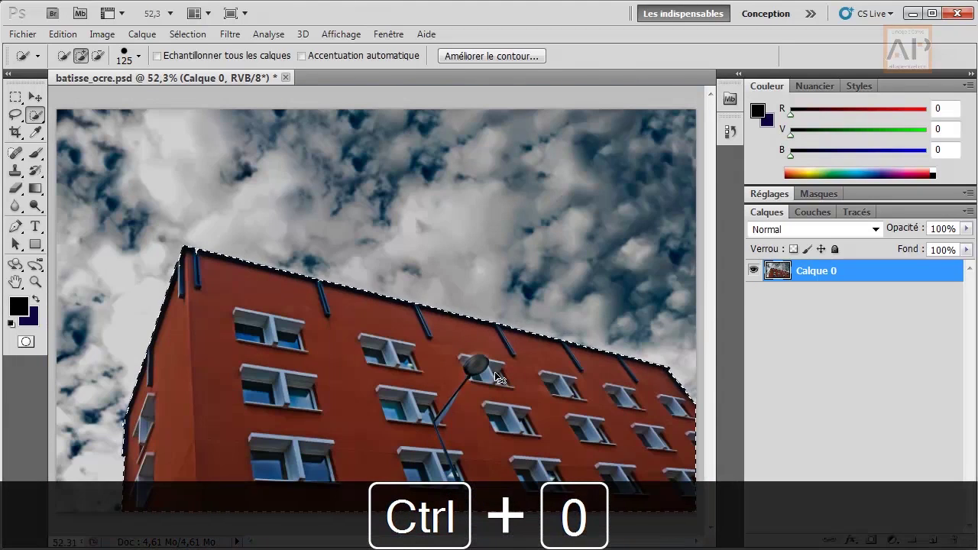
left_click(870, 539)
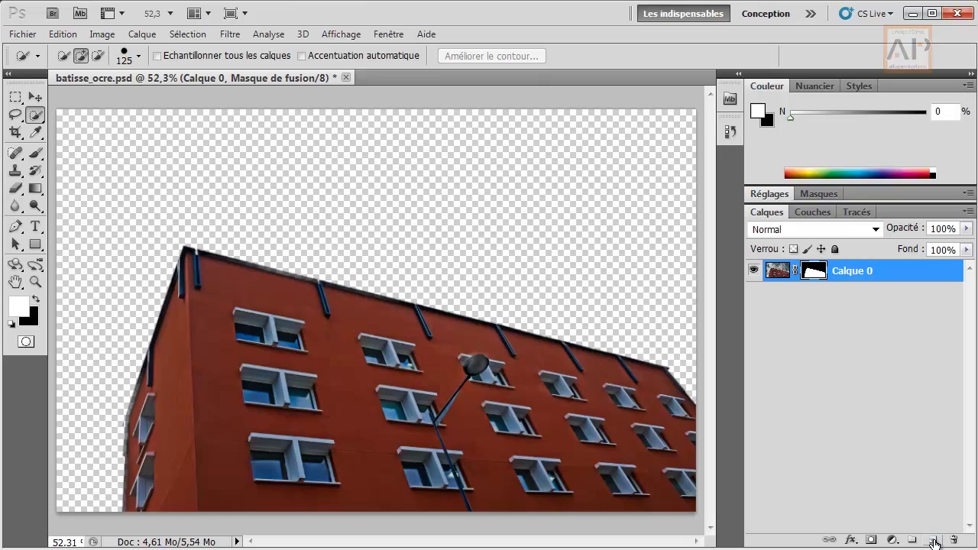
left_click(933, 541, "ctrl")
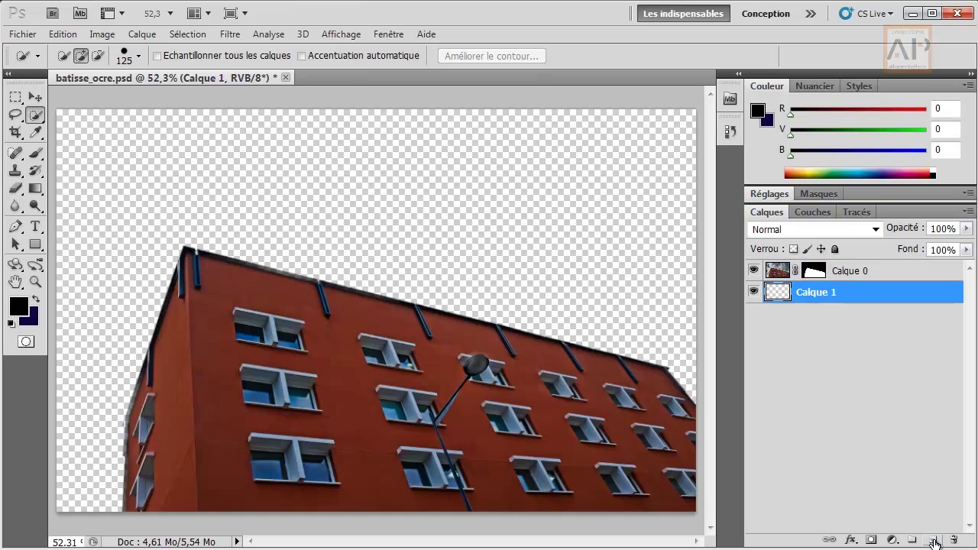
Set the foreground colour to black and the background colour to a very dark blue
left_click(19, 306)
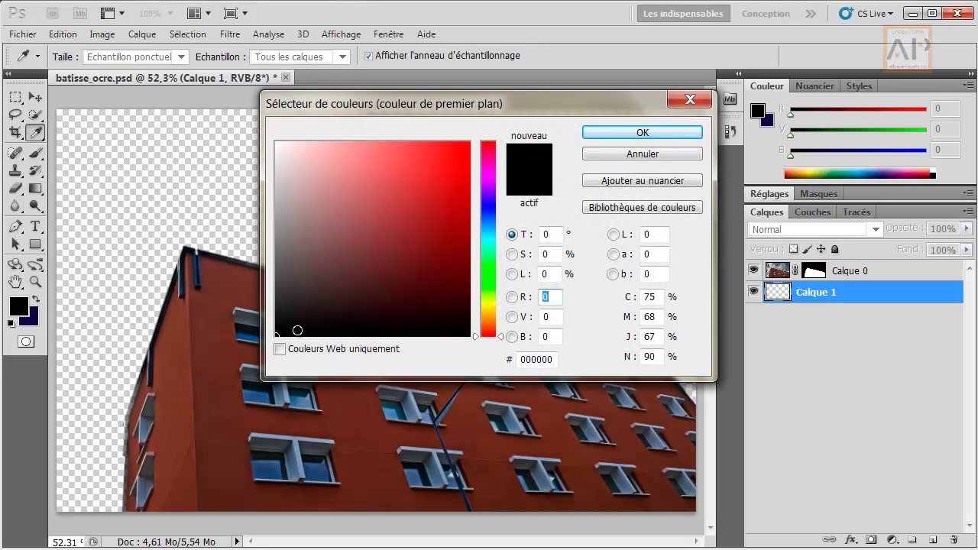
left_click(607, 136)
key("w")
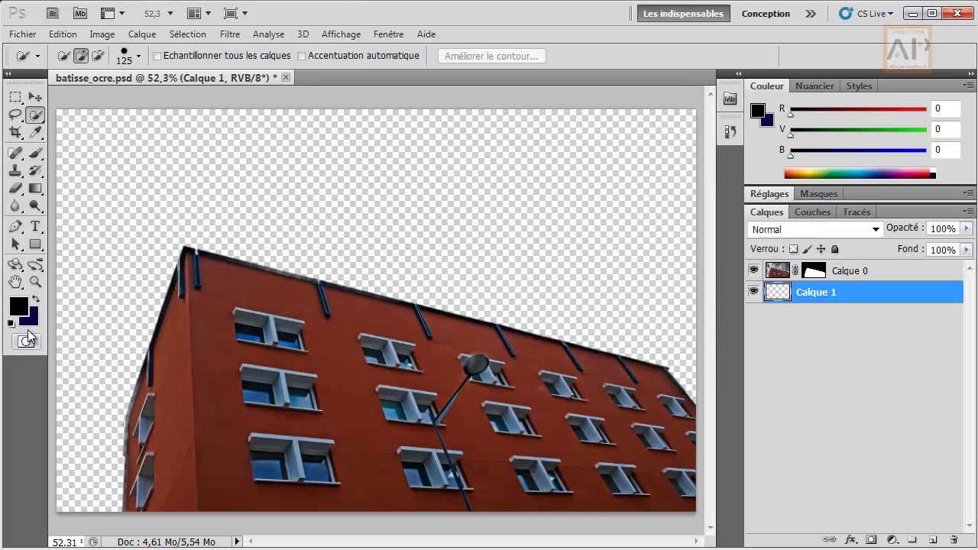
left_click(31, 318)
left_click_drag(449, 284, 455, 291)
left_click(630, 133)
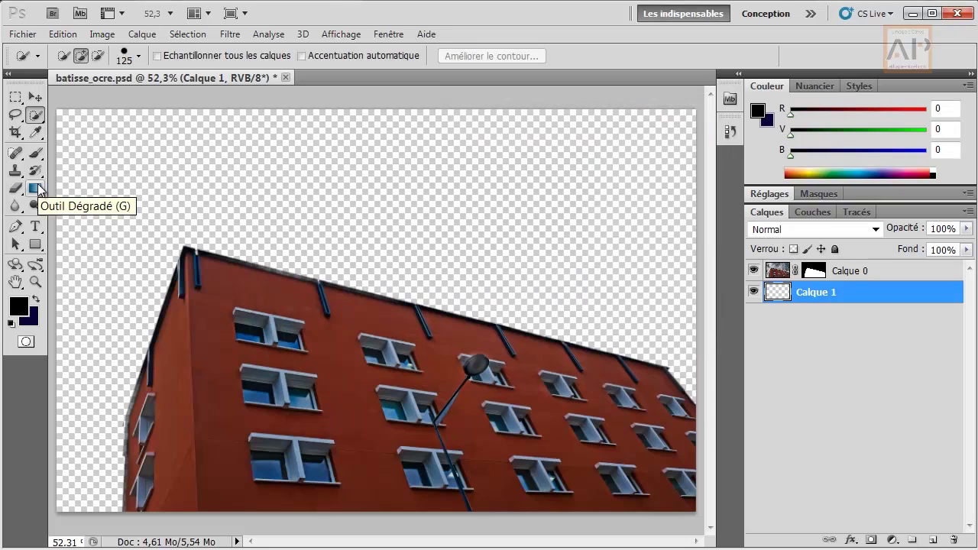
Reset the Gradient tool and fill the empty layer with a linear black-to-dark-blue gradient from the top of the image to the bottom
left_click(35, 188)
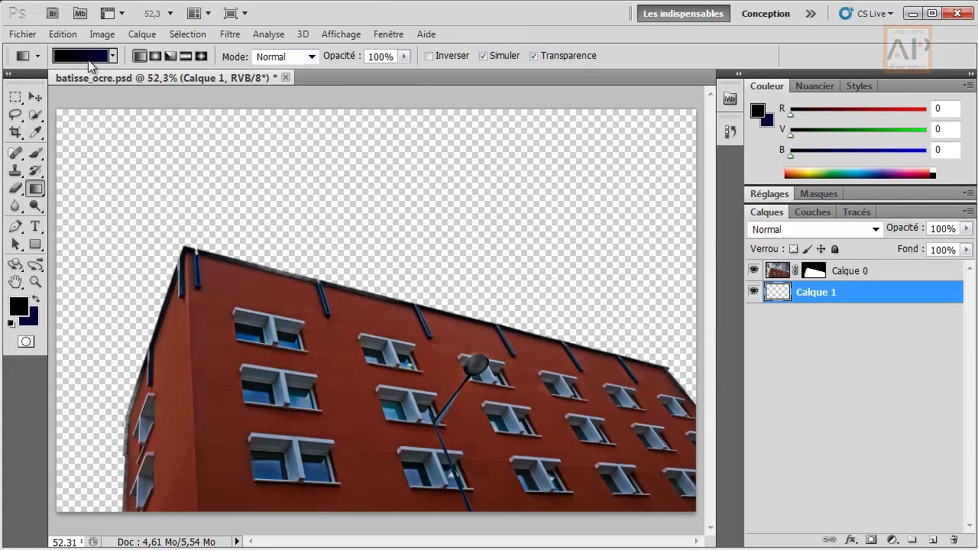
right_click(16, 59)
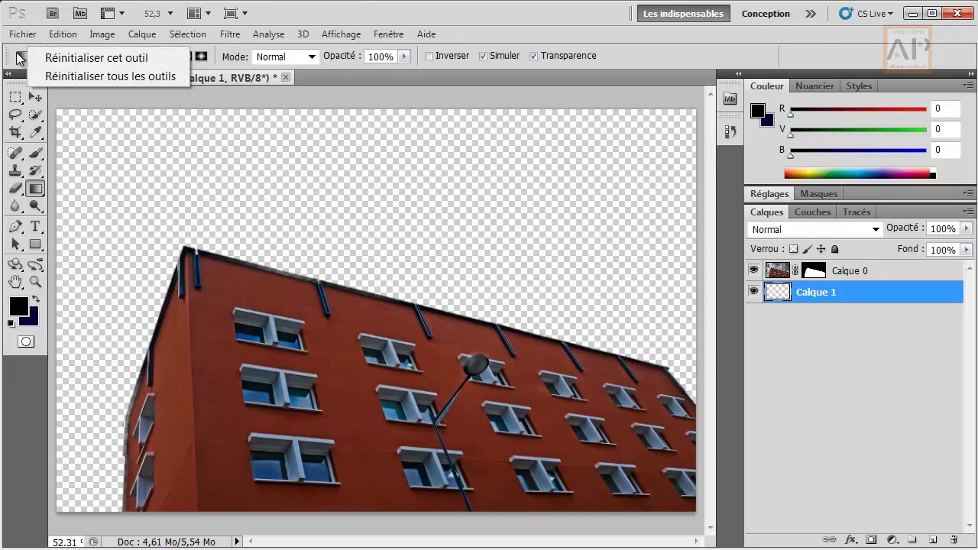
left_click(91, 56)
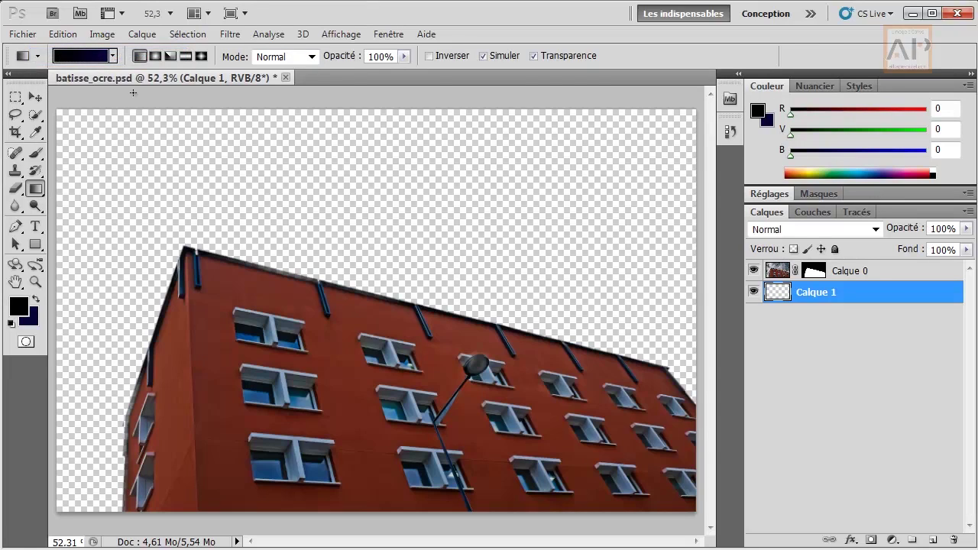
left_click_drag(244, 108, 237, 541)
left_click_drag(245, 102, 239, 515)
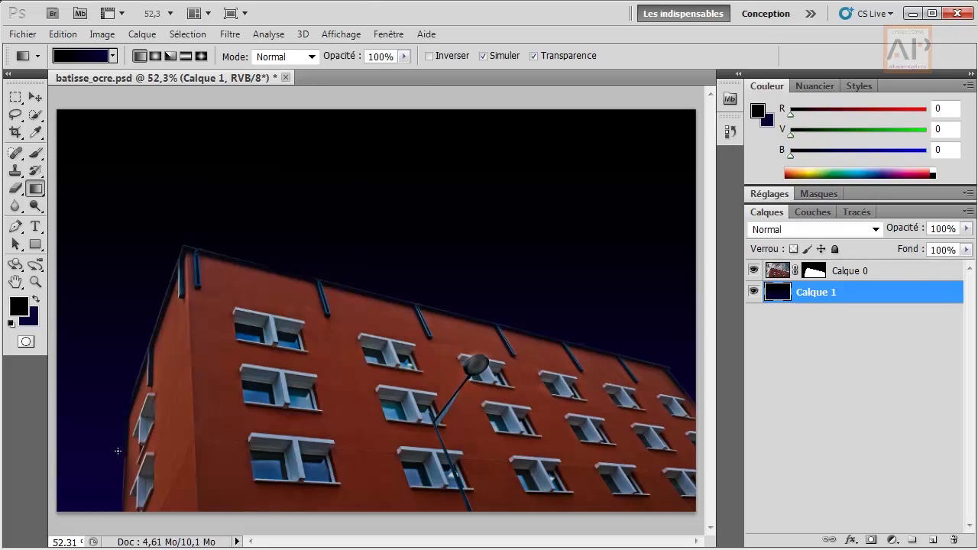
Make the masked building layer the active layer
left_click(895, 275)
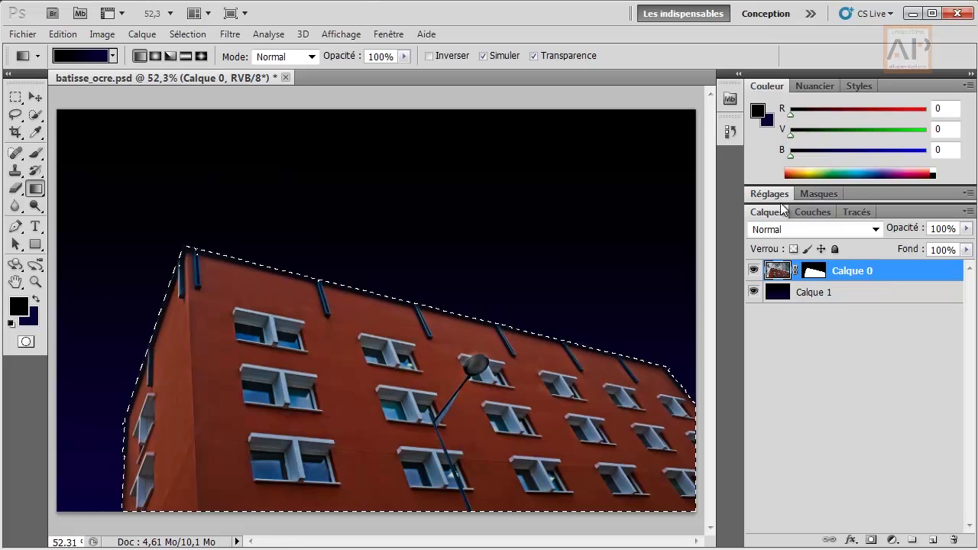
left_click(891, 539)
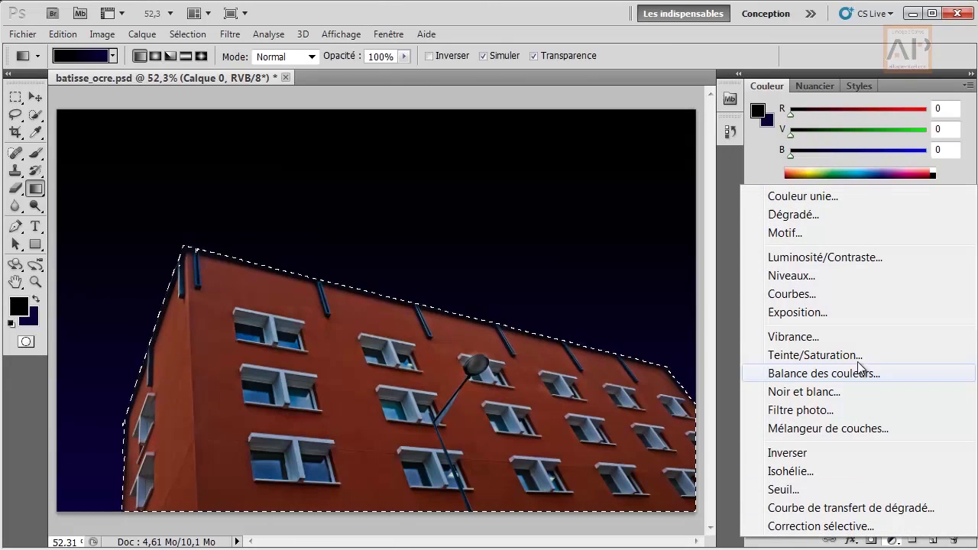
left_click(836, 275)
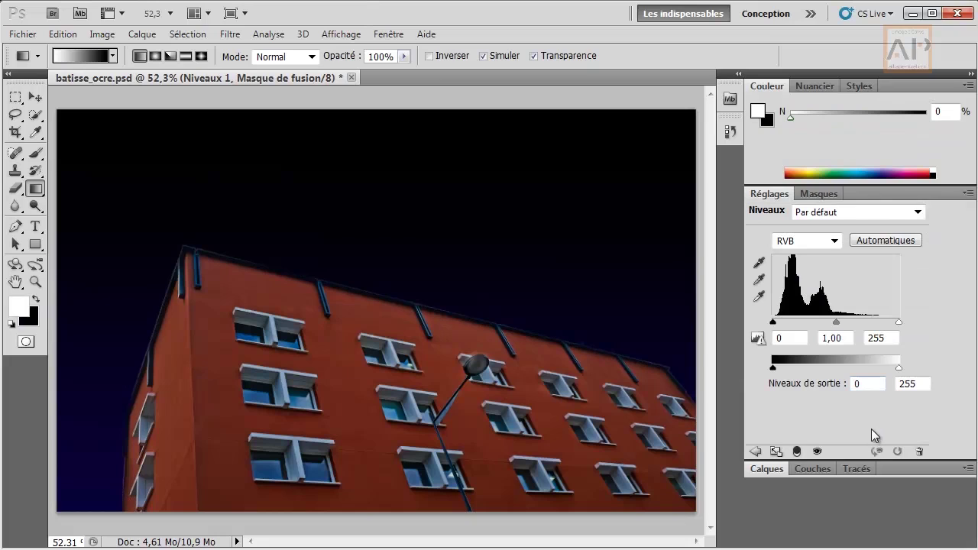
left_click(919, 452)
left_click(429, 272)
left_click(451, 248)
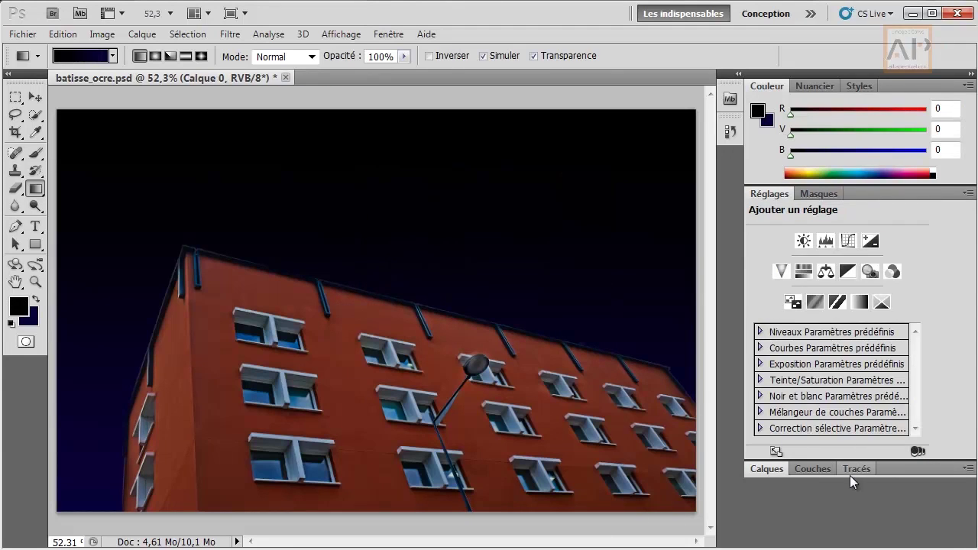
Add a Curves adjustment layer, lower the white point's output to about 191, and add a midtone point at input 114, output 68
left_click(848, 241)
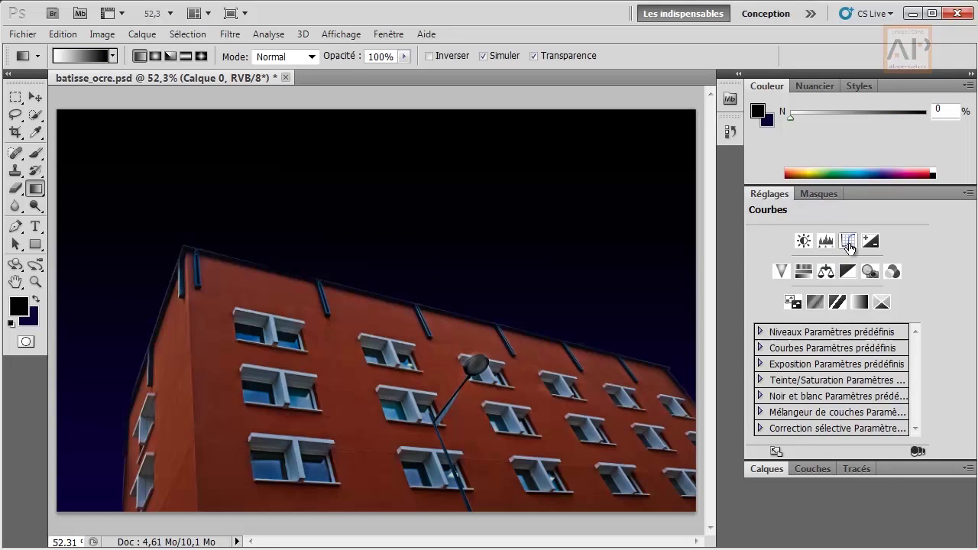
left_click_drag(899, 257, 899, 287)
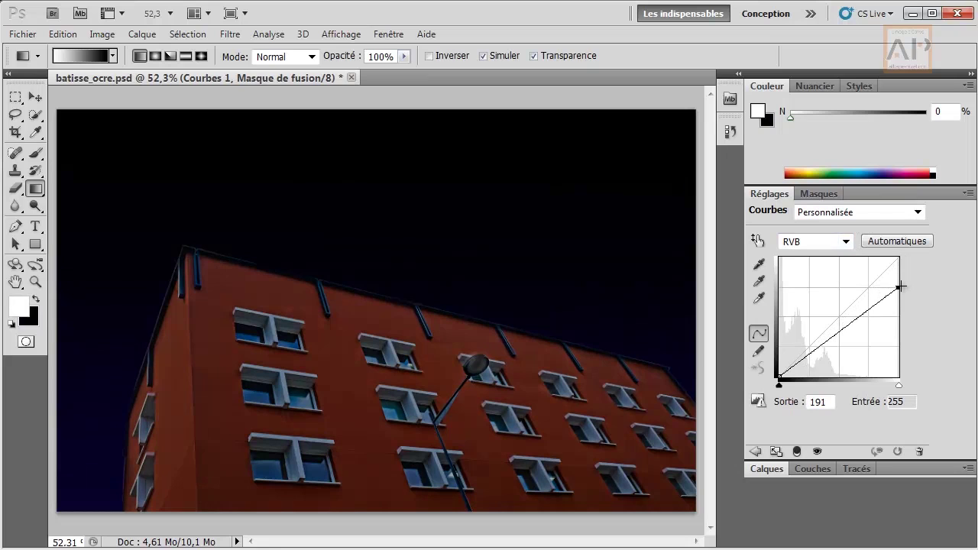
left_click_drag(841, 330, 832, 345)
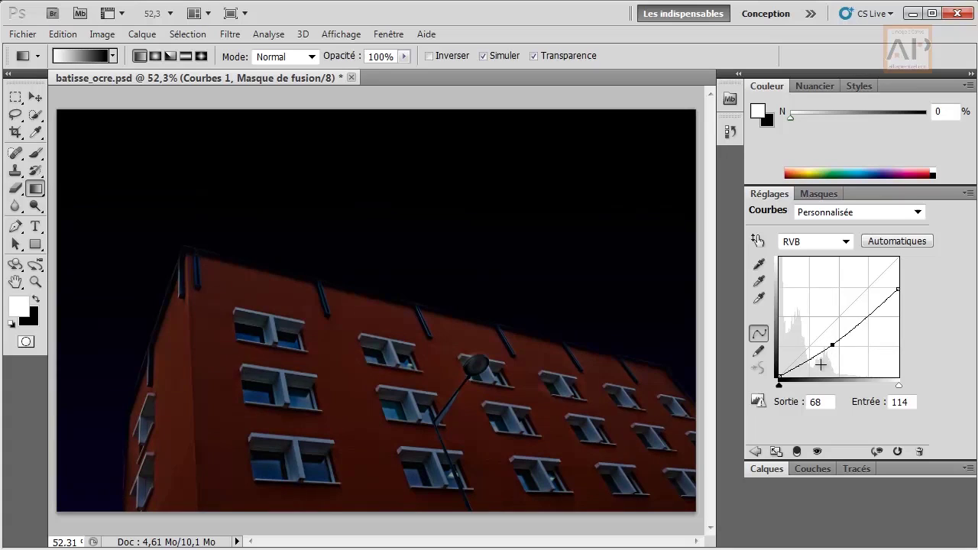
Clip the Curves adjustment layer to the building layer so it darkens only the building
left_click(780, 470)
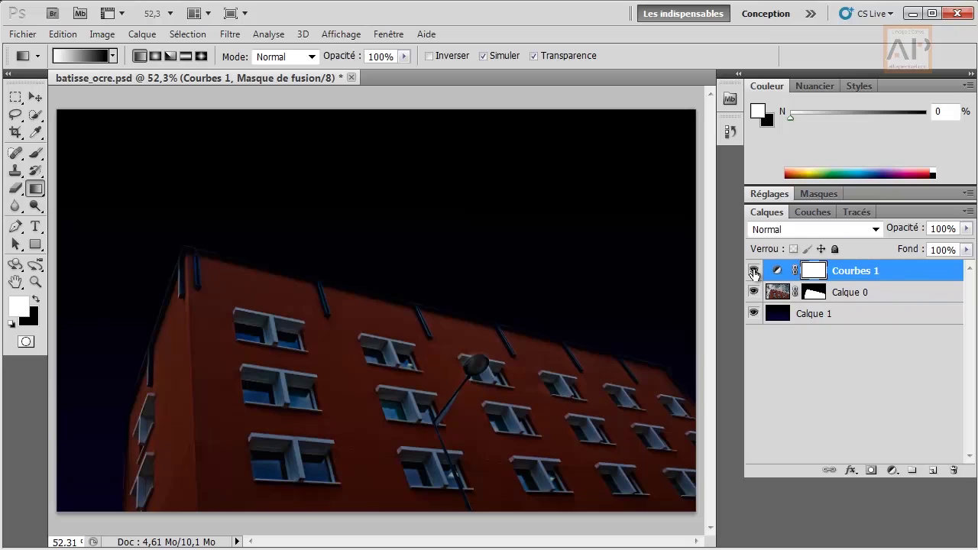
left_click(753, 271)
left_click(754, 271)
left_click(898, 279, "alt")
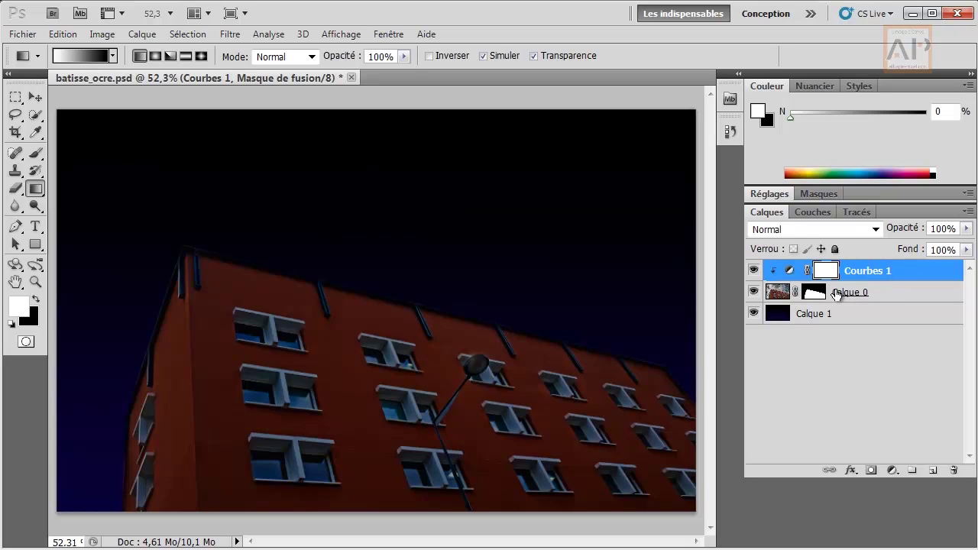
Toggle the clipped Curves layer's visibility to compare the building with and without the darkening
left_click(754, 271)
left_click(754, 271)
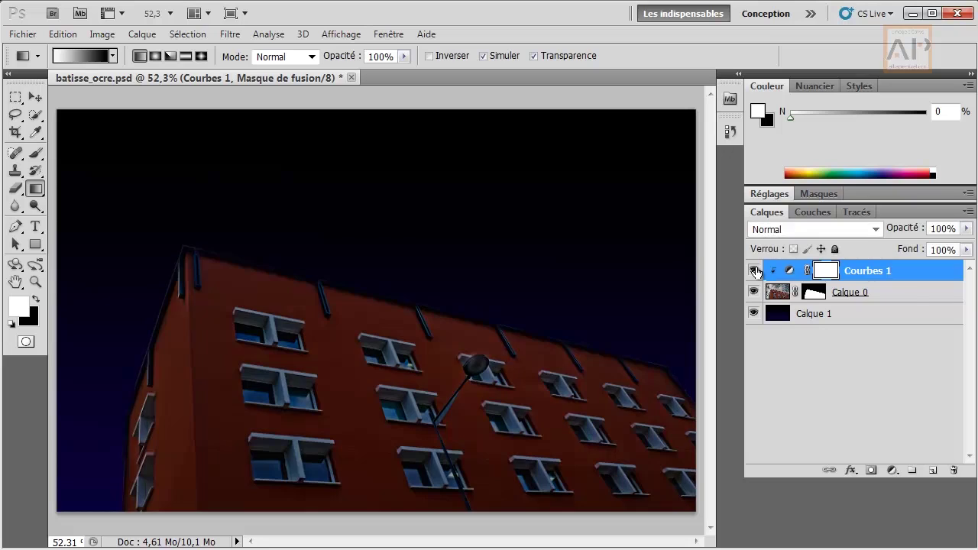
left_click(754, 271)
left_click(754, 271)
Select the entire canvas of the building document, copy it to the clipboard, and clear the selection
left_click(186, 35)
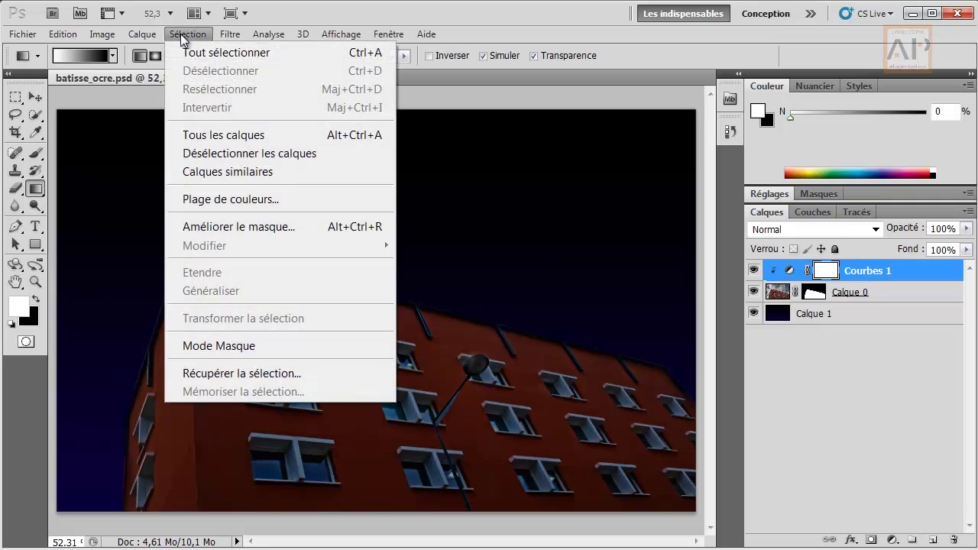
left_click(232, 60)
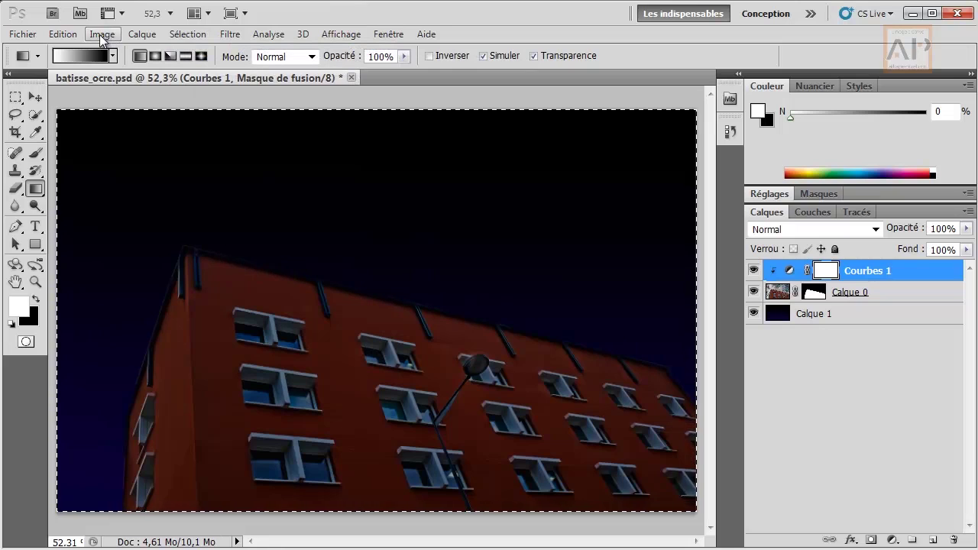
left_click(66, 39)
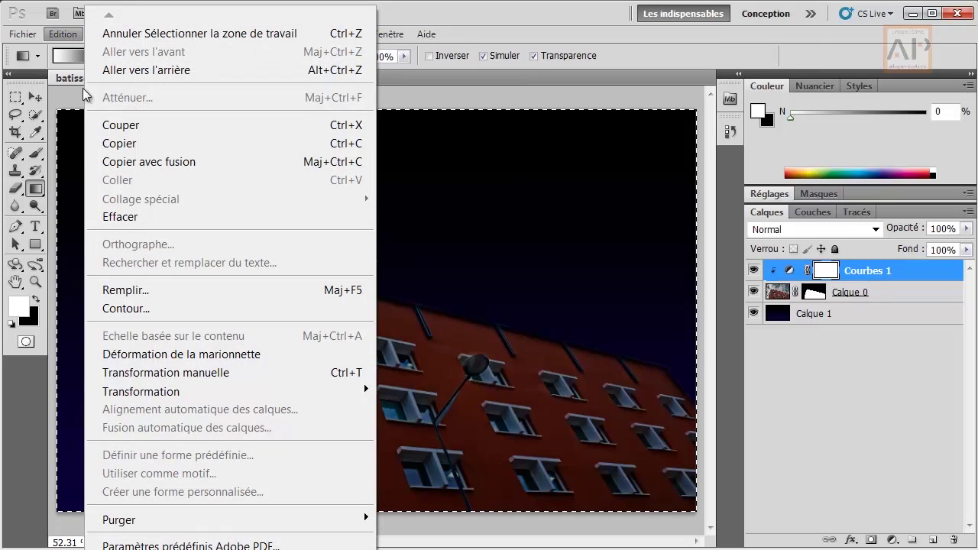
left_click(131, 150)
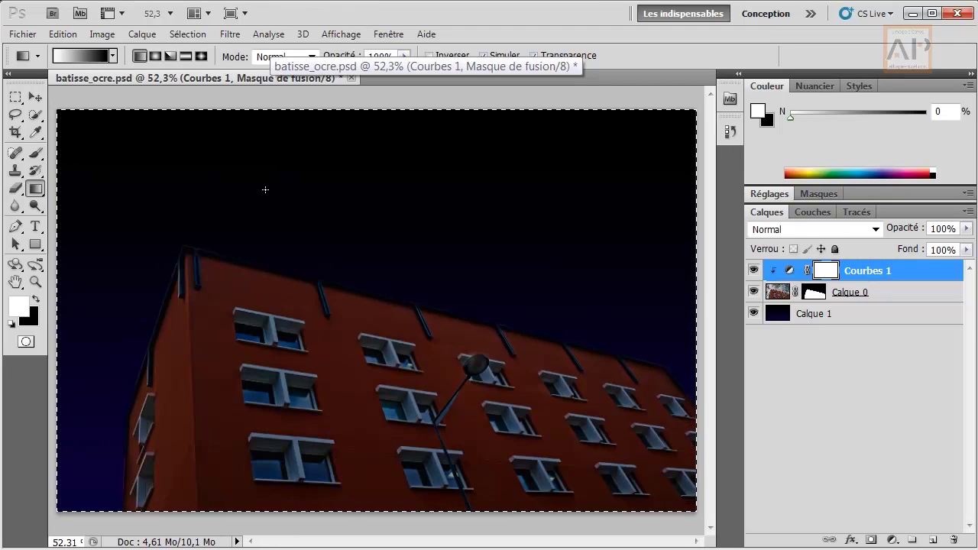
key("ctrl+d")
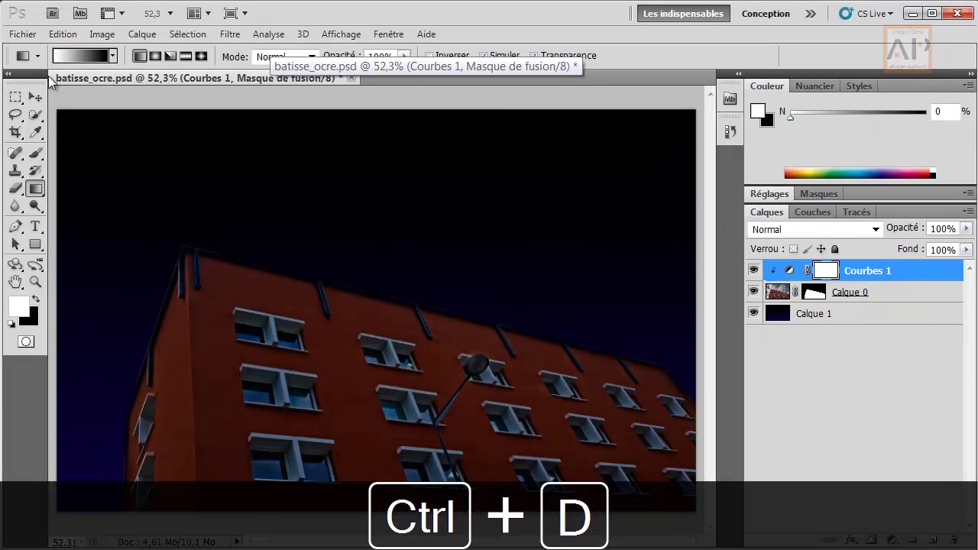
Create a new 1600 × 1006 pixel grayscale document from the clipboard preset and invert its white background to black
left_click(17, 36)
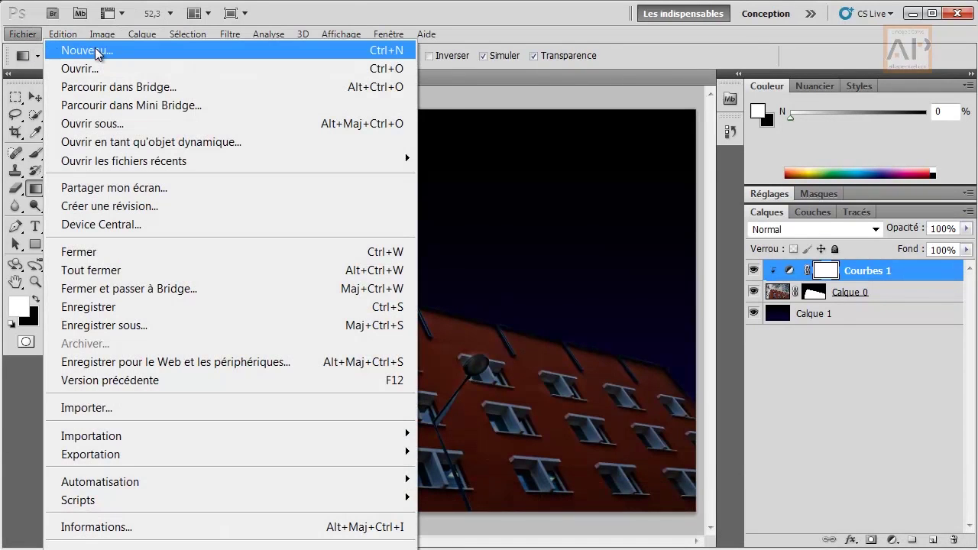
left_click(95, 51)
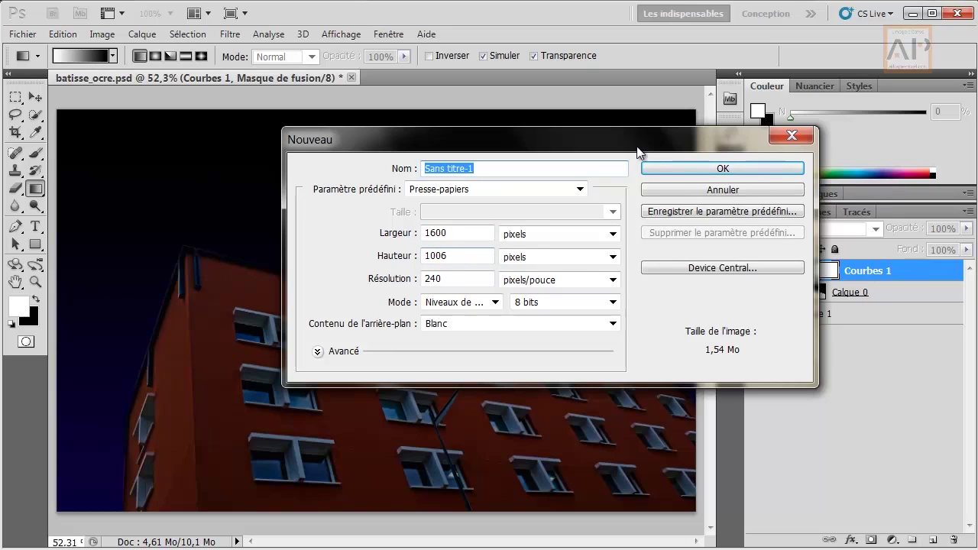
left_click(724, 169)
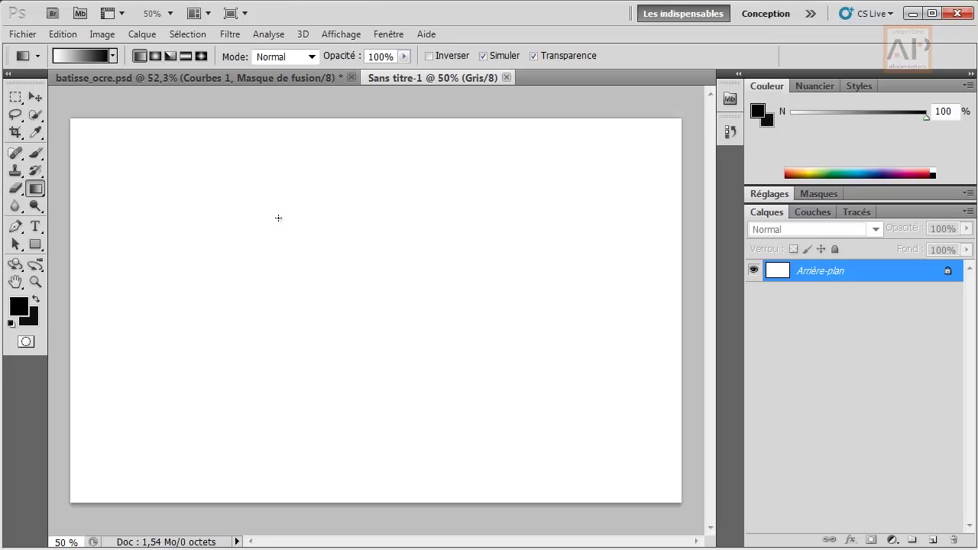
key("ctrl+i")
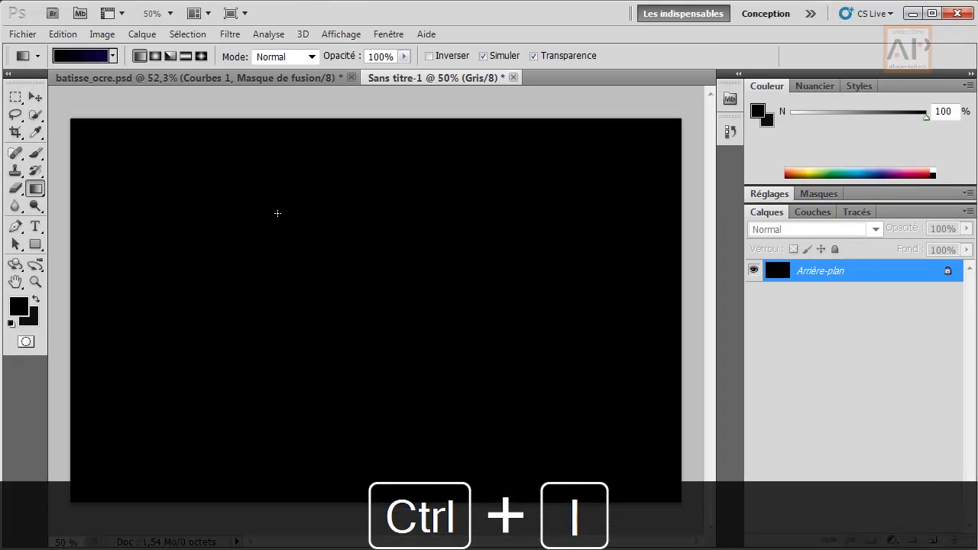
left_click(103, 35)
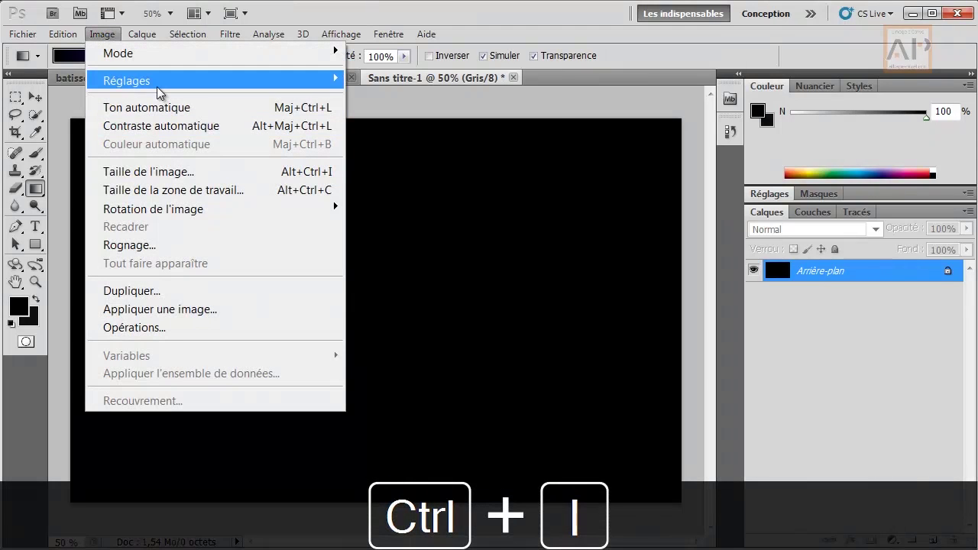
mouse_move(160, 91)
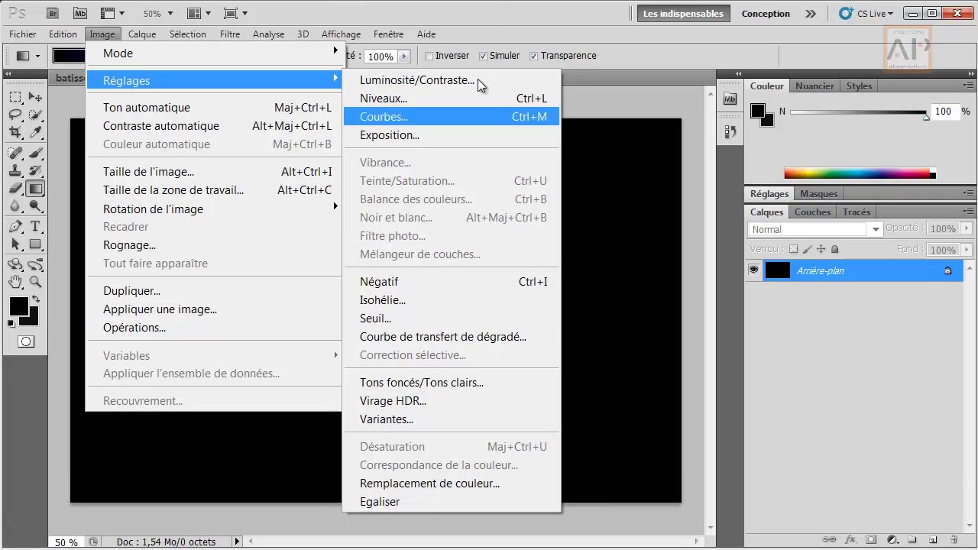
left_click(491, 4)
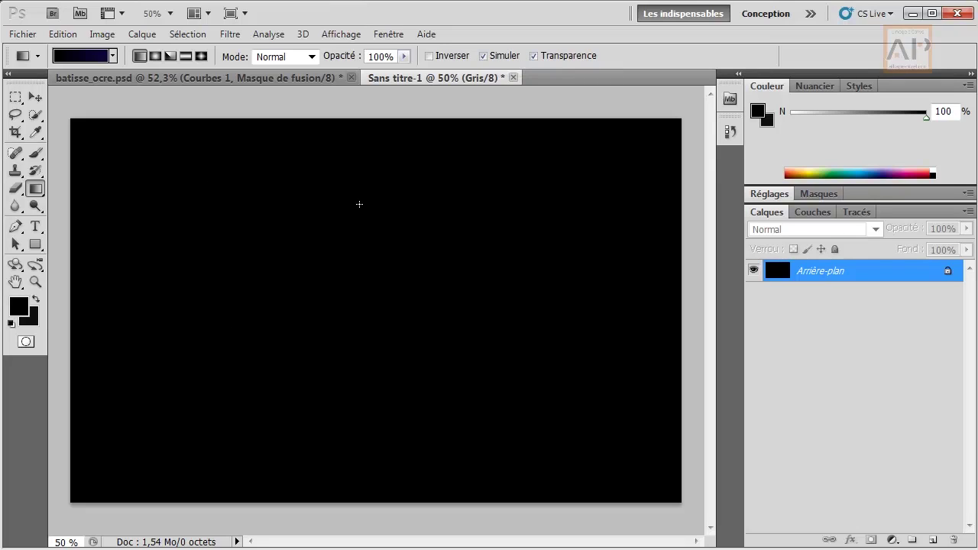
Apply the Add Noise filter to the black background with Gaussian distribution and an amount of 40.09%
left_click(230, 34)
mouse_move(290, 237)
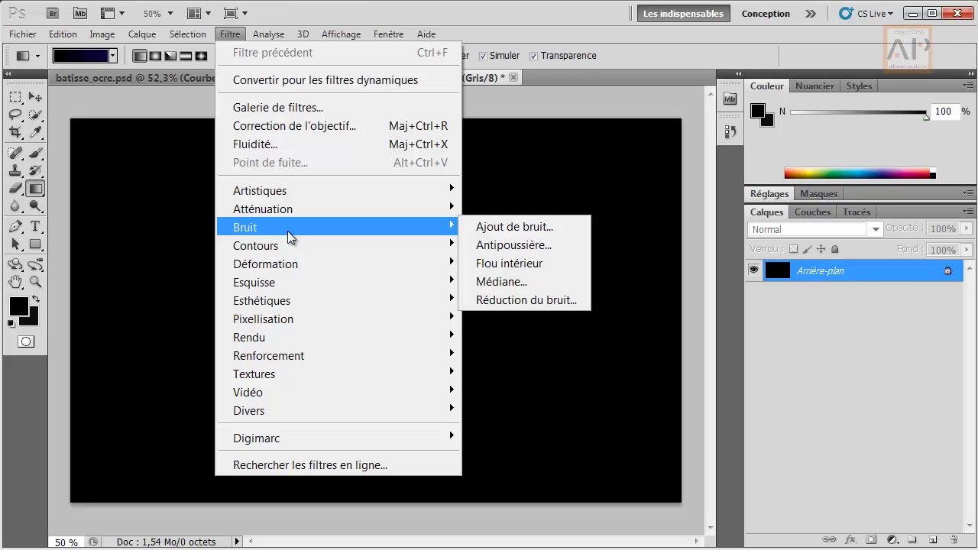
left_click(475, 227)
left_click(440, 369)
left_click(426, 384)
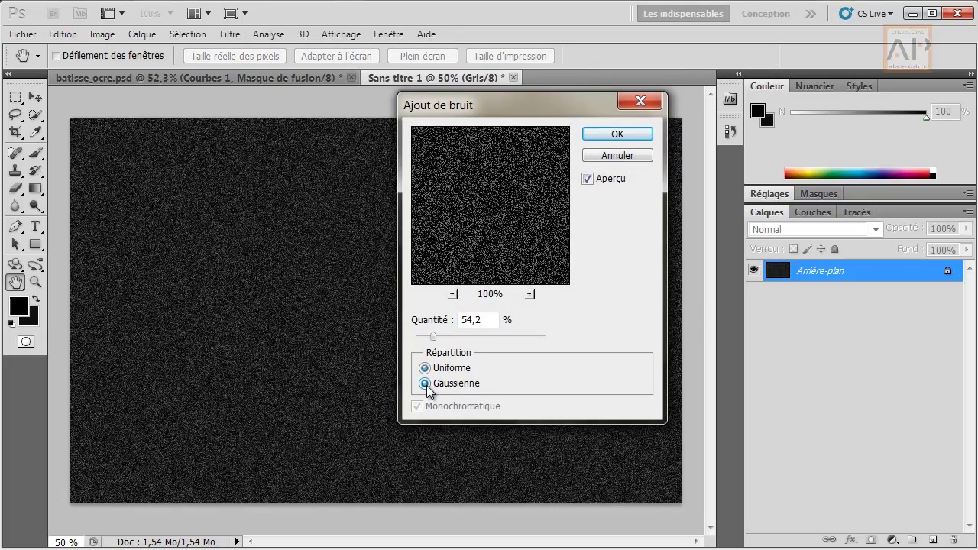
left_click(425, 372)
left_click(441, 383)
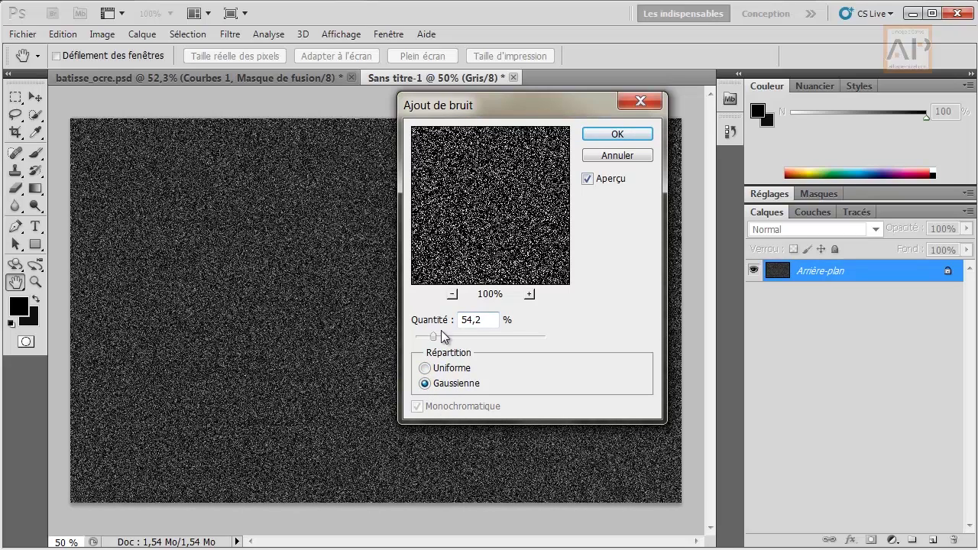
left_click_drag(433, 337, 428, 339)
left_click_drag(424, 340, 436, 342)
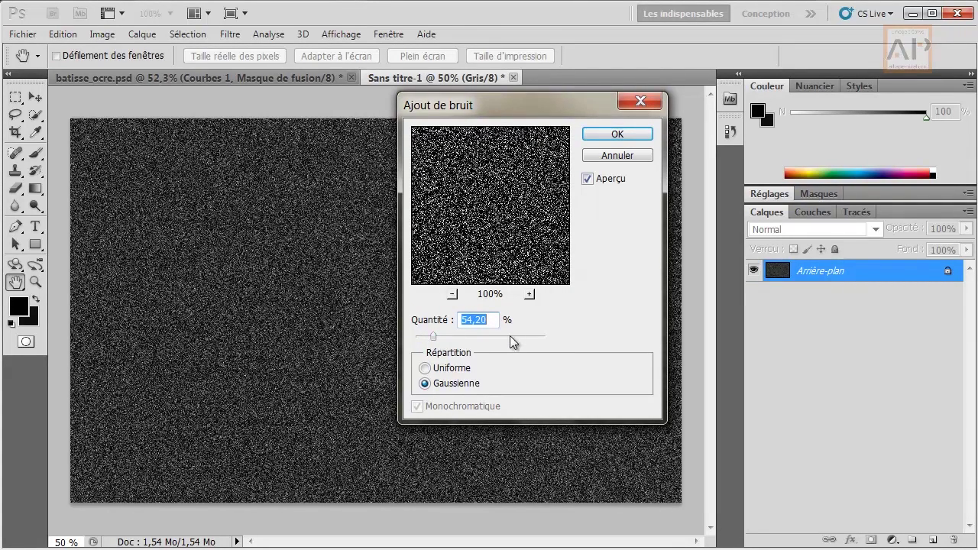
left_click_drag(433, 337, 428, 337)
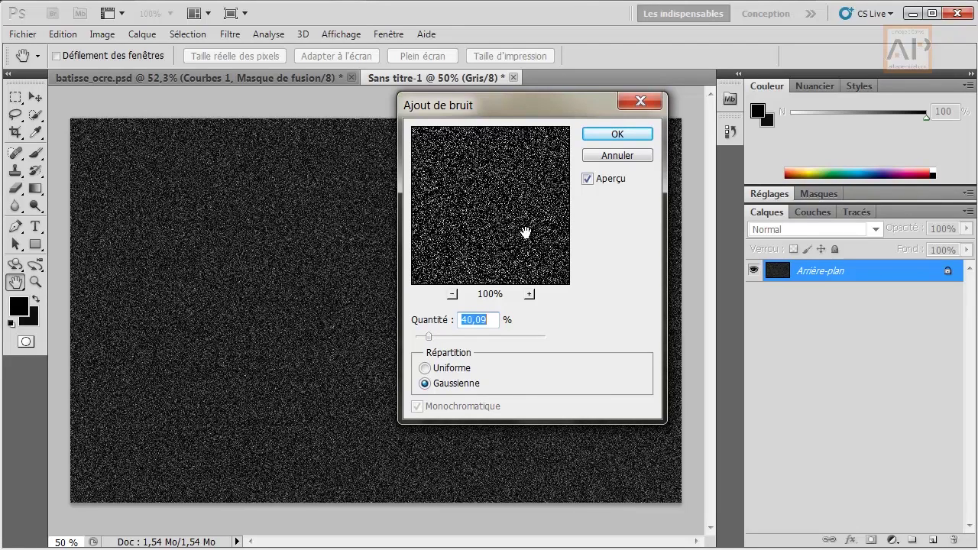
left_click(618, 138)
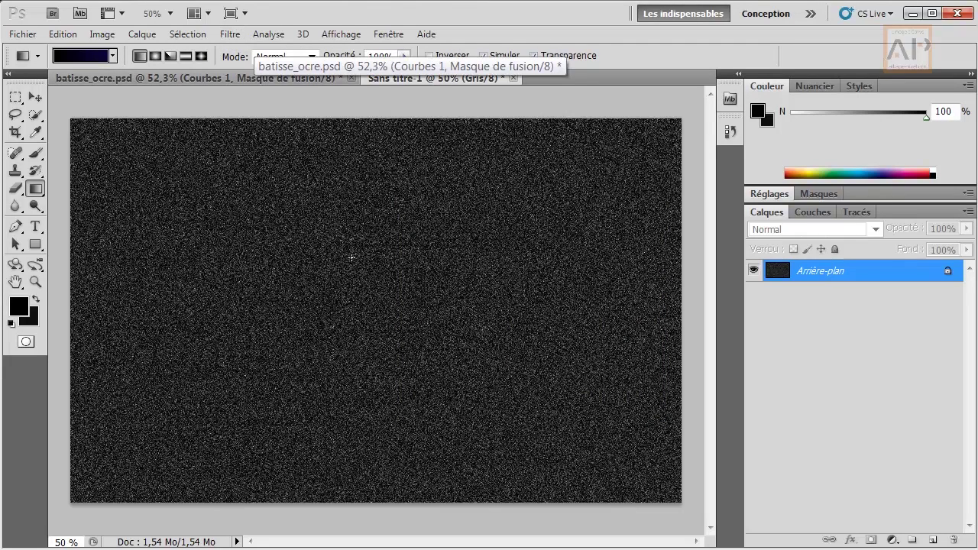
Soften the noise with a Gaussian Blur of 1.1 pixels radius
left_click(230, 33)
mouse_move(348, 211)
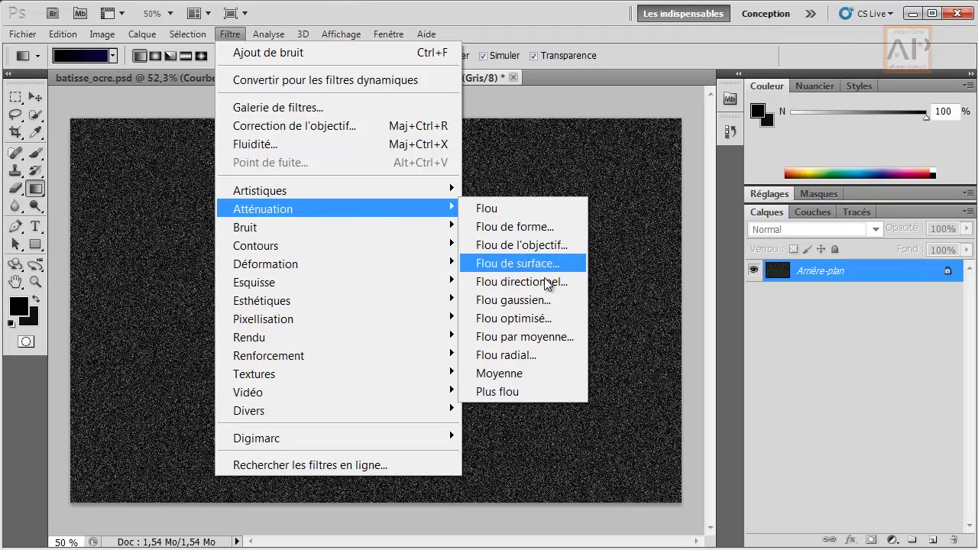
left_click(540, 300)
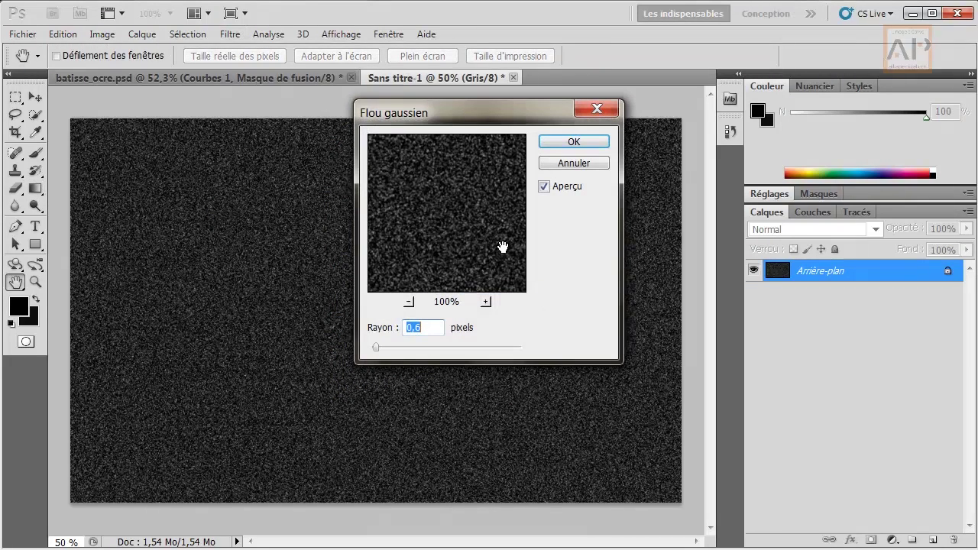
left_click(376, 348)
left_click_drag(376, 349, 380, 349)
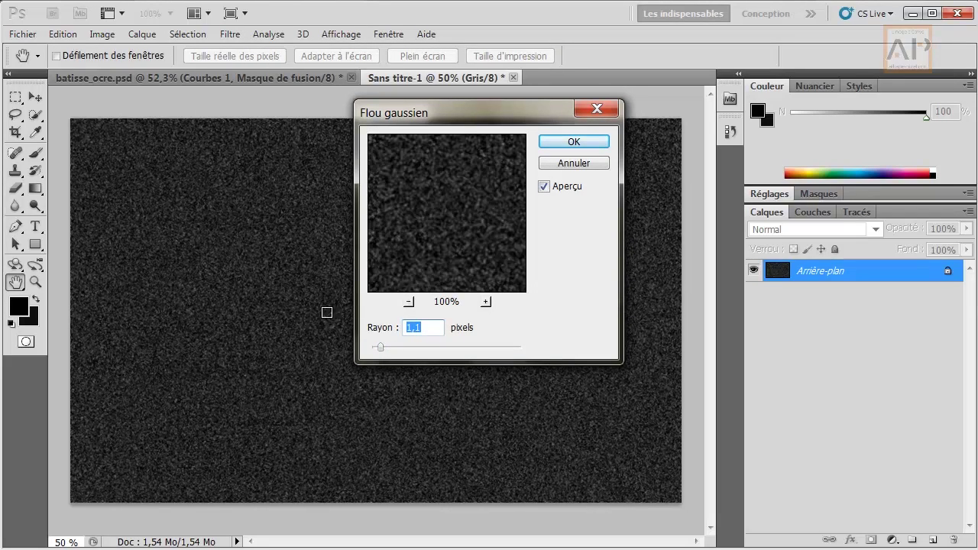
left_click(578, 141)
key("g")
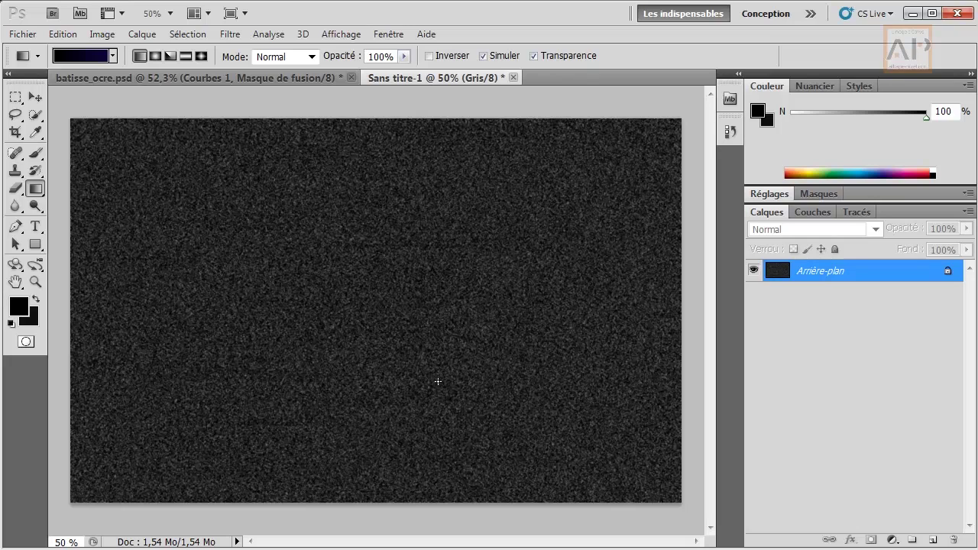
Apply a Levels adjustment with input black at 69 and input white at 96 to reduce the noise to scattered stars
left_click(101, 34)
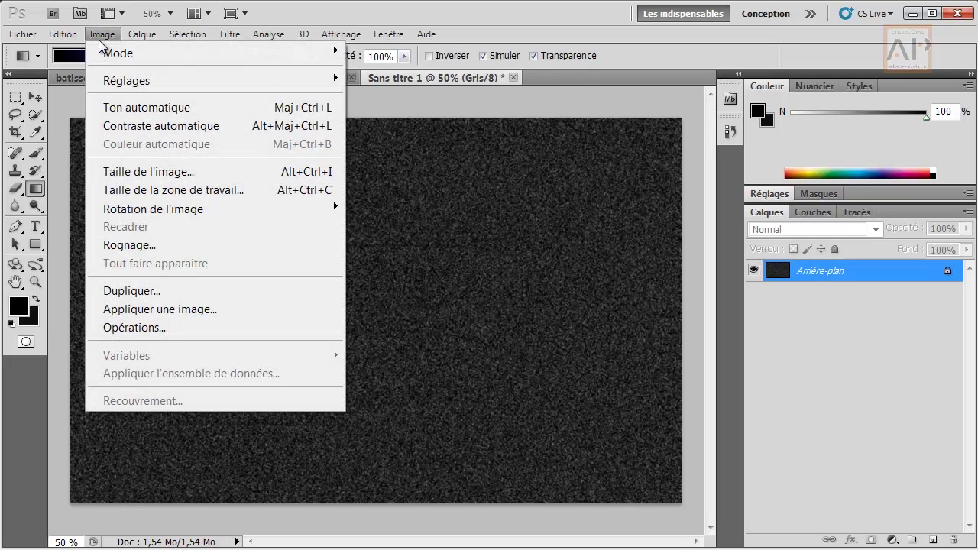
mouse_move(127, 88)
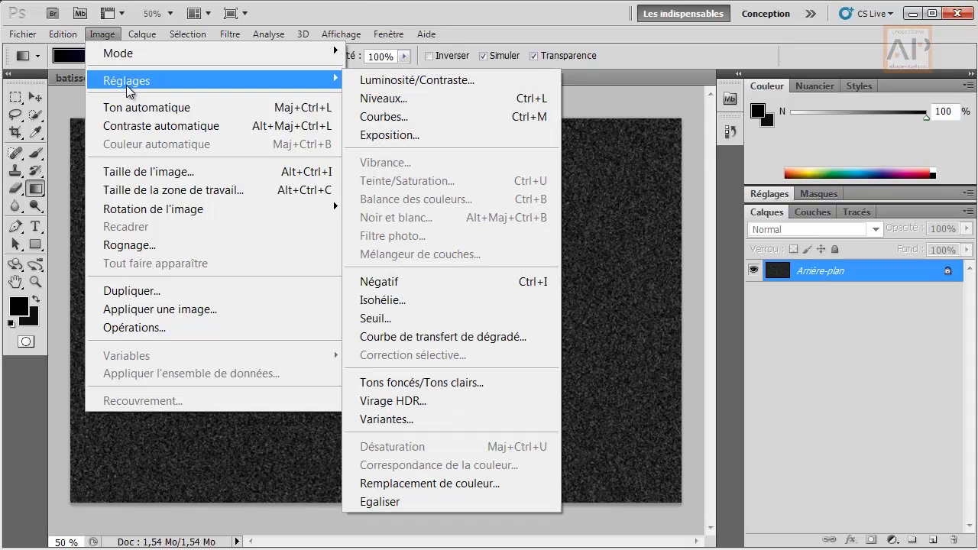
left_click(381, 99)
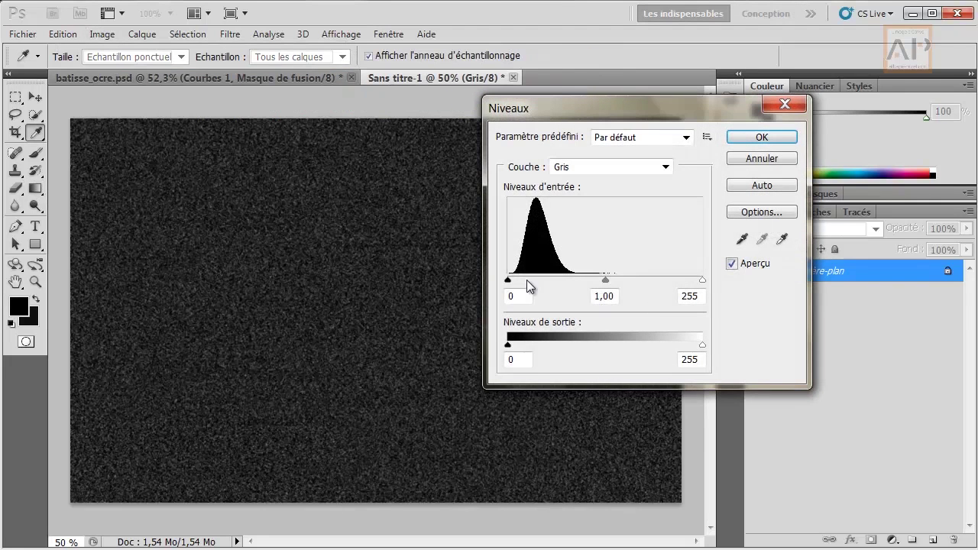
left_click_drag(509, 283, 521, 281)
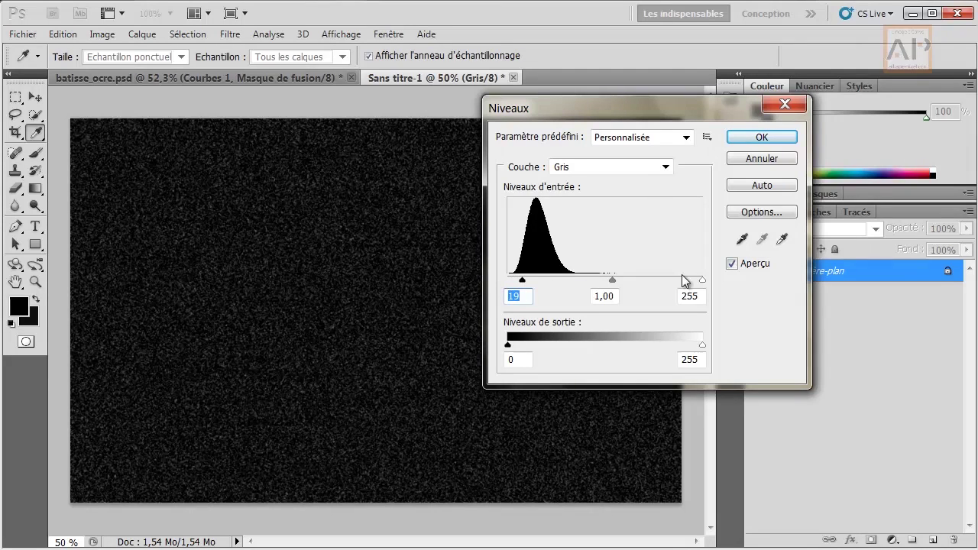
mouse_move(703, 281)
left_mouse_down()
mouse_move(592, 282)
mouse_move(612, 281)
left_mouse_up()
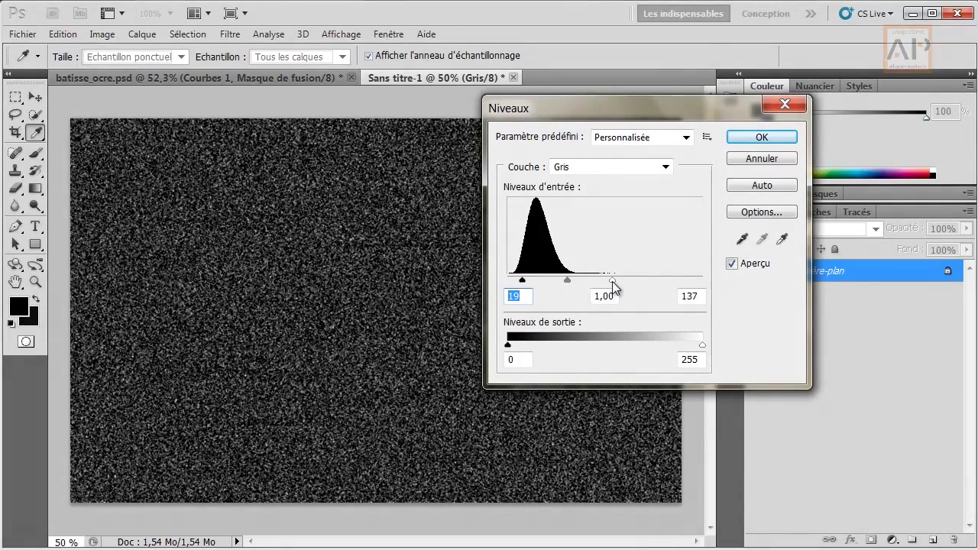
left_click_drag(522, 281, 546, 281)
left_click_drag(611, 281, 553, 281)
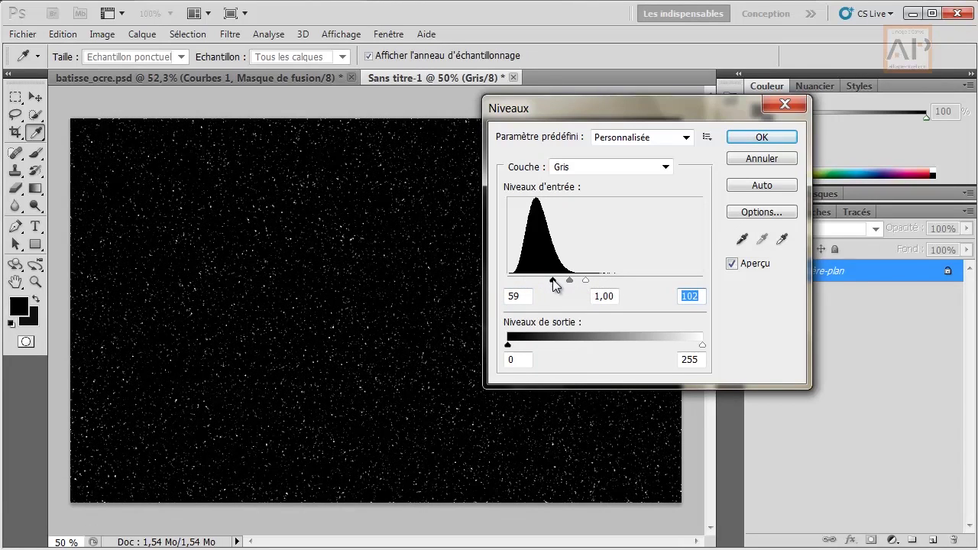
mouse_move(553, 281)
left_mouse_down()
mouse_move(543, 284)
mouse_move(583, 280)
mouse_move(561, 281)
left_mouse_up()
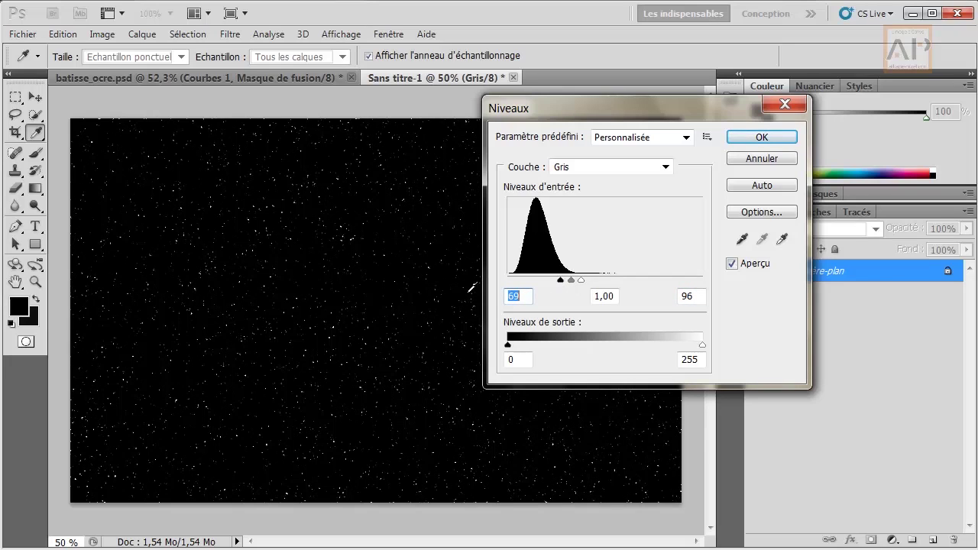
left_click(761, 141)
key("g")
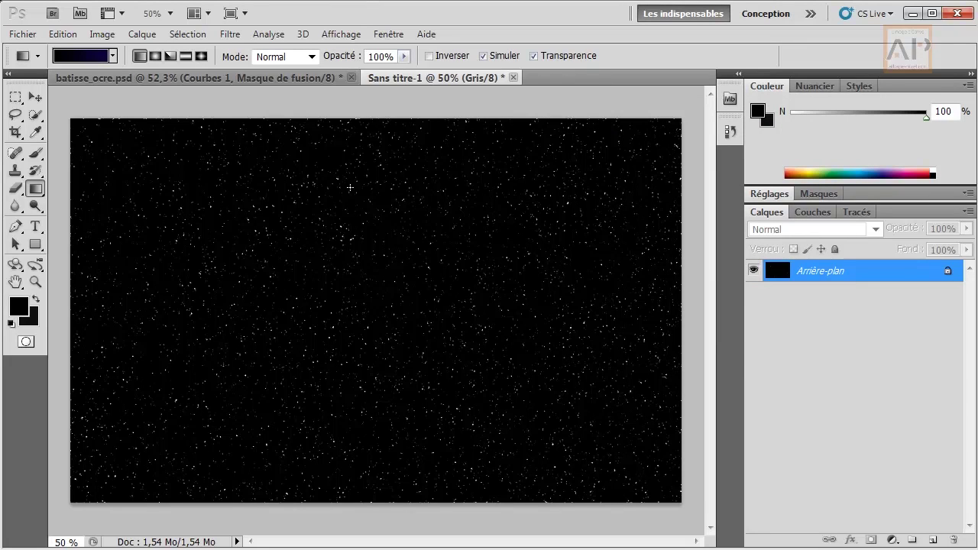
left_click(231, 34)
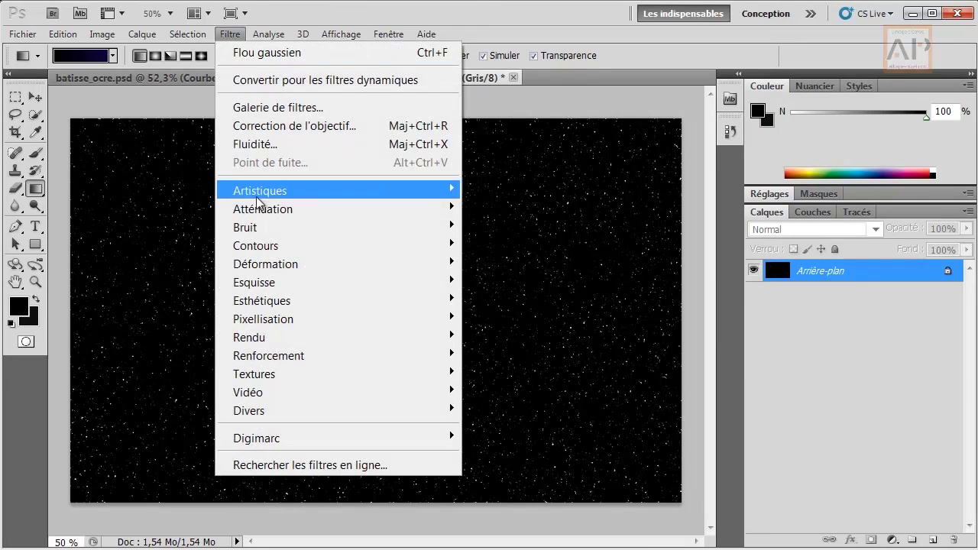
mouse_move(264, 226)
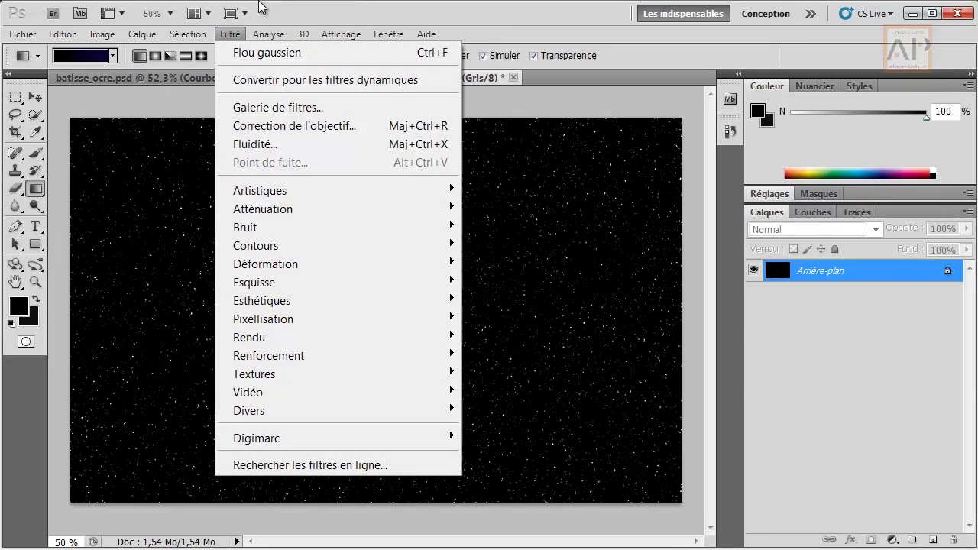
key("Escape")
key("Escape")
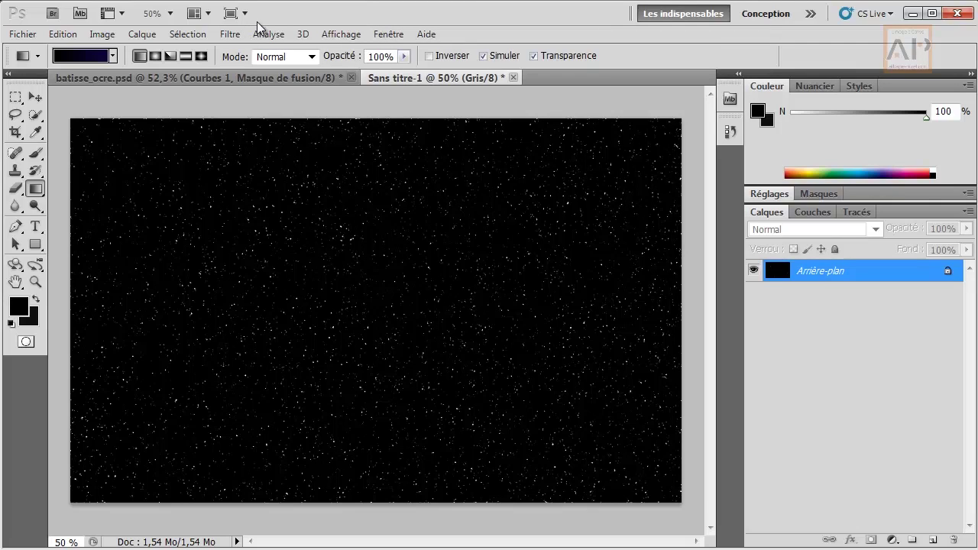
Soften the scattered stars with a Gaussian Blur of 0.4 pixels radius
key("ctrl+alt+f")
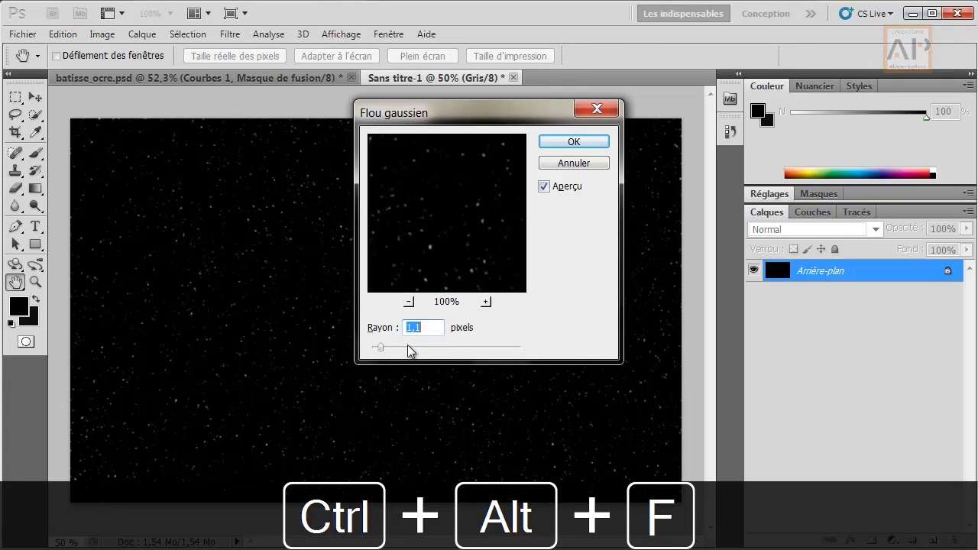
key("Down")
key("Down")
key("Down")
key("Down")
key("Down")
key("Down")
key("Down")
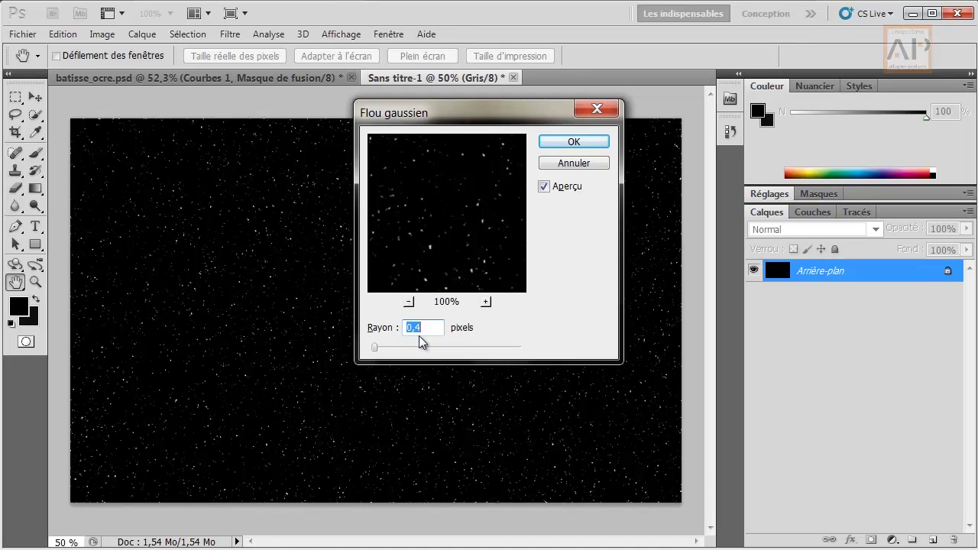
left_click(566, 142)
key("g")
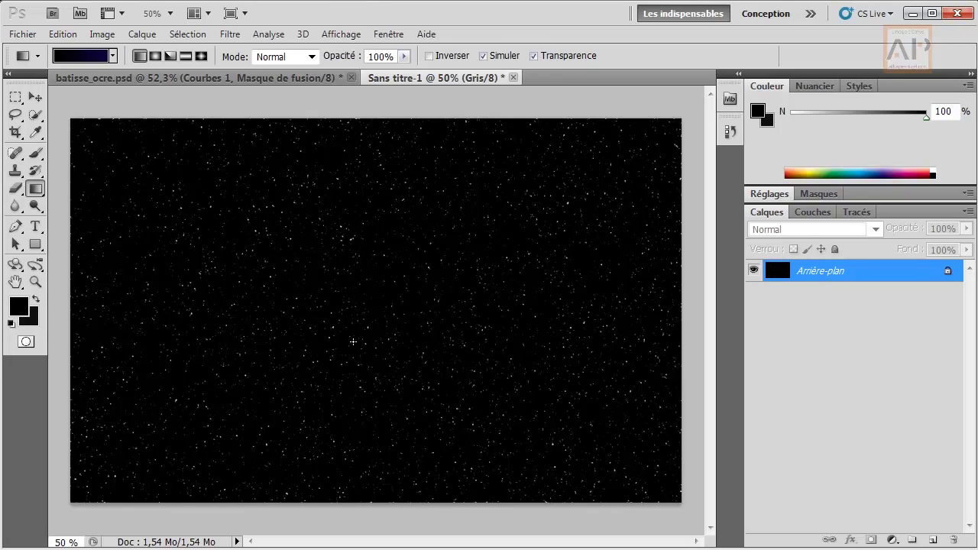
Apply a Levels adjustment to the stars with input black at 14 and input white at 237
key("ctrl+l")
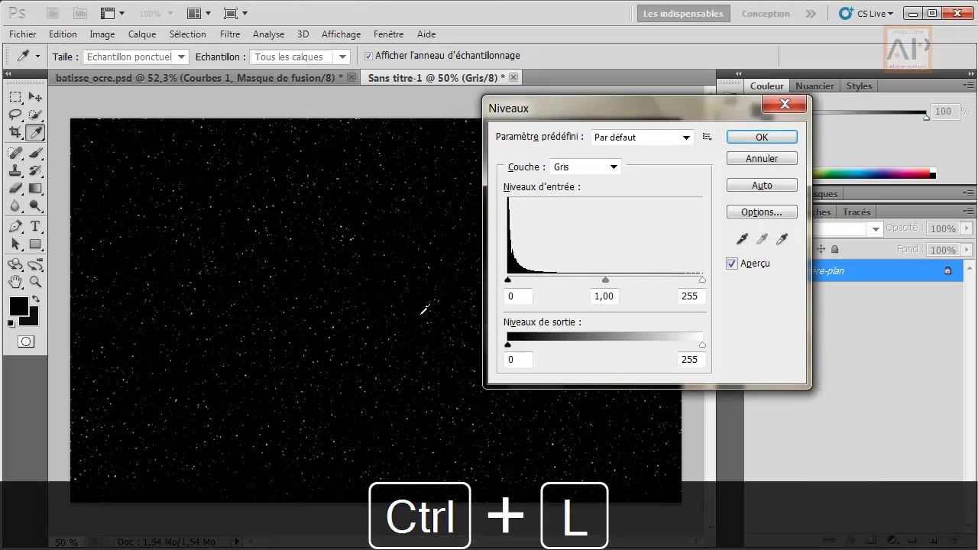
left_click_drag(508, 280, 520, 287)
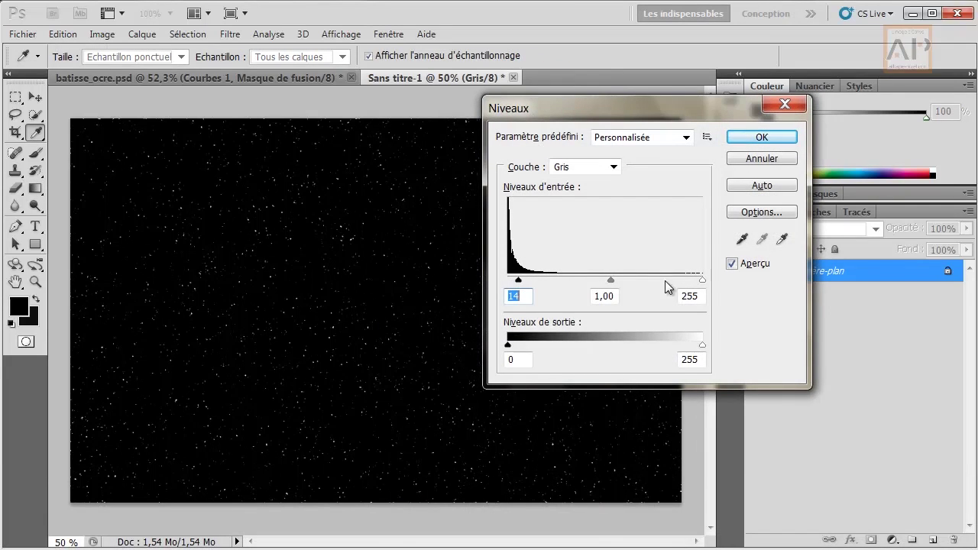
left_click_drag(701, 288, 688, 281)
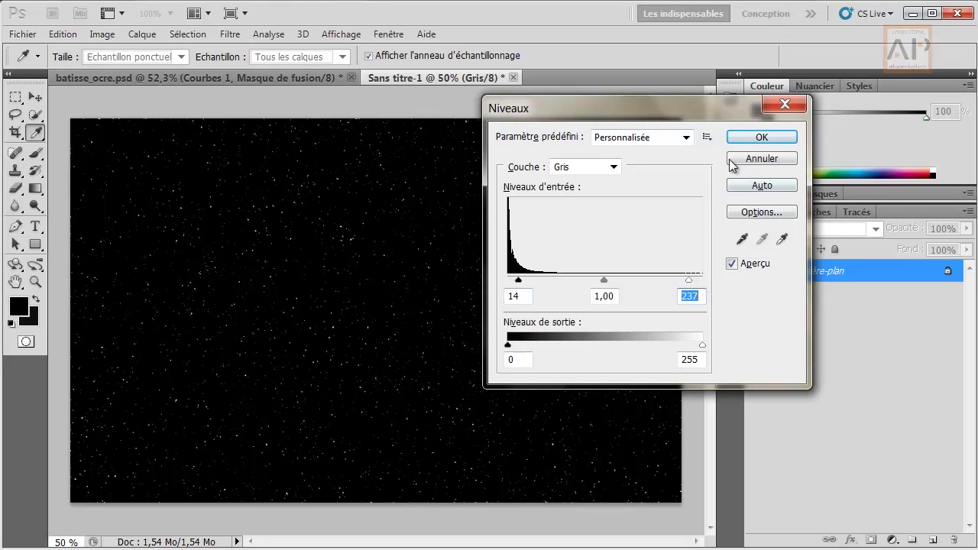
left_click(759, 137)
key("g")
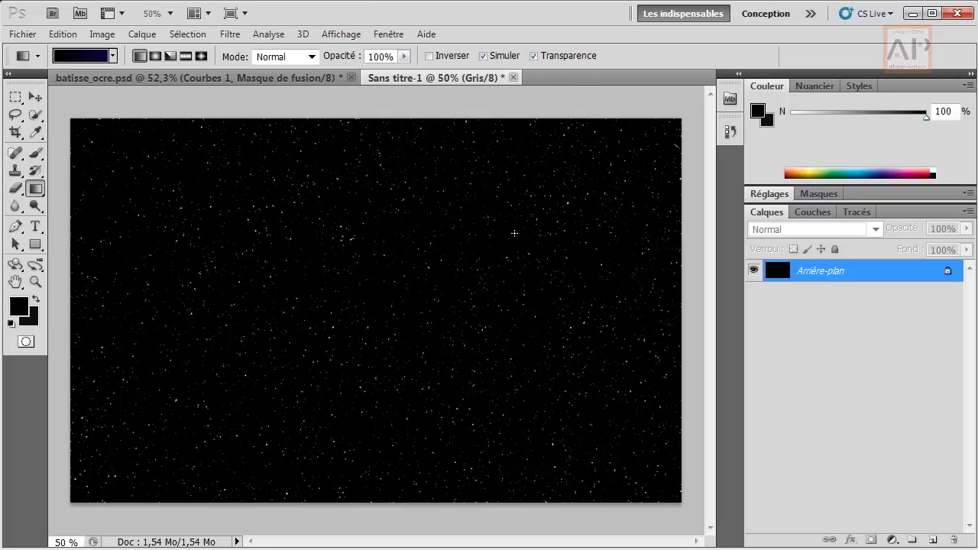
Load the Queues d'étoiles action set and run its Rotation des queues d'étoiles action on the star field
left_click(388, 36)
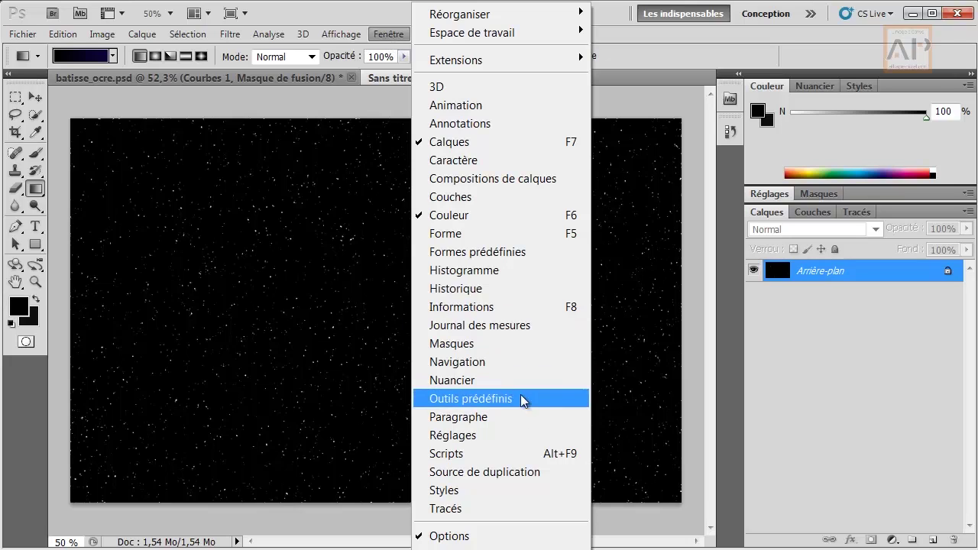
left_click(498, 455)
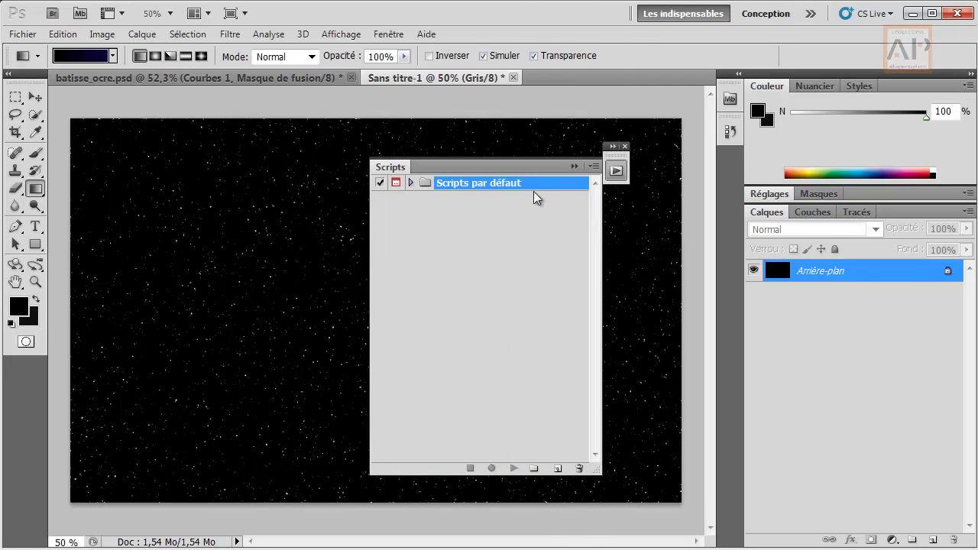
left_click(593, 166)
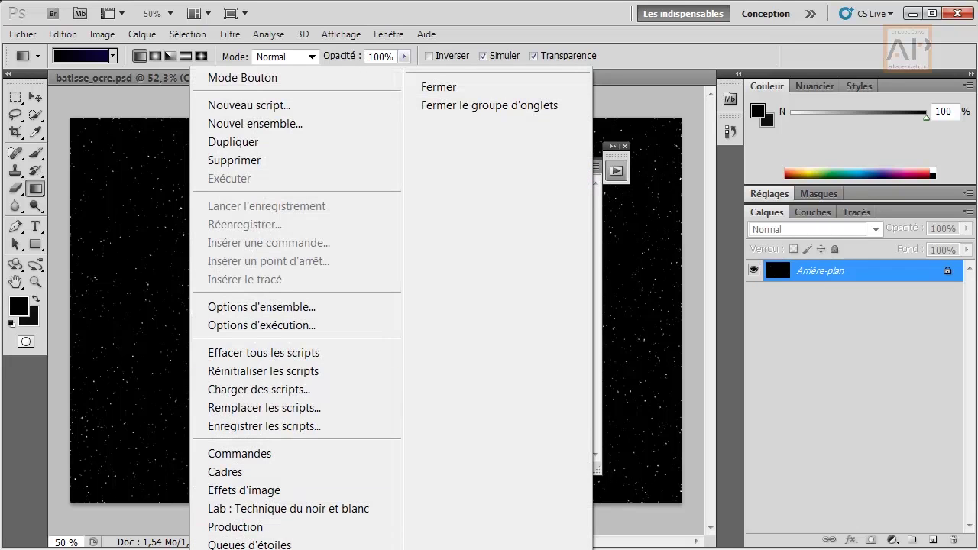
left_click(271, 545)
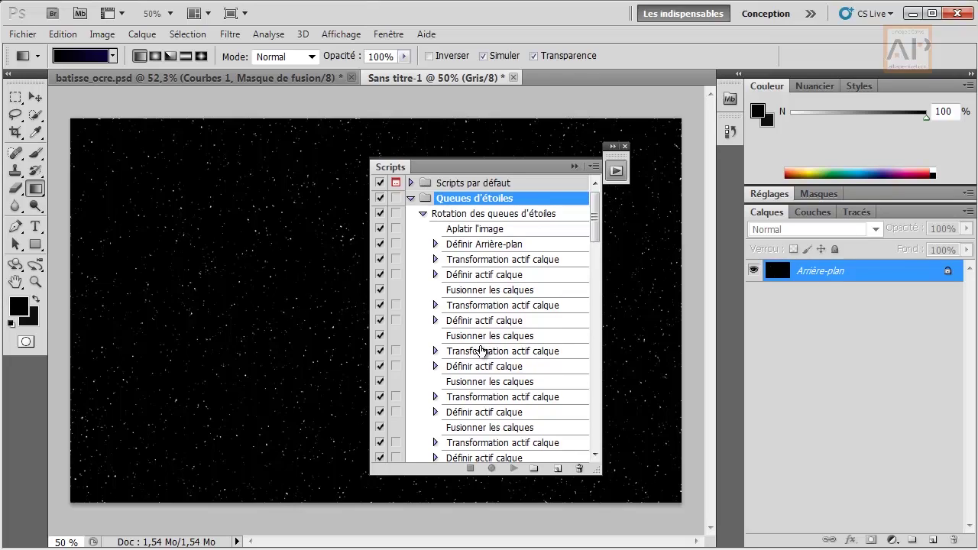
left_click(457, 217)
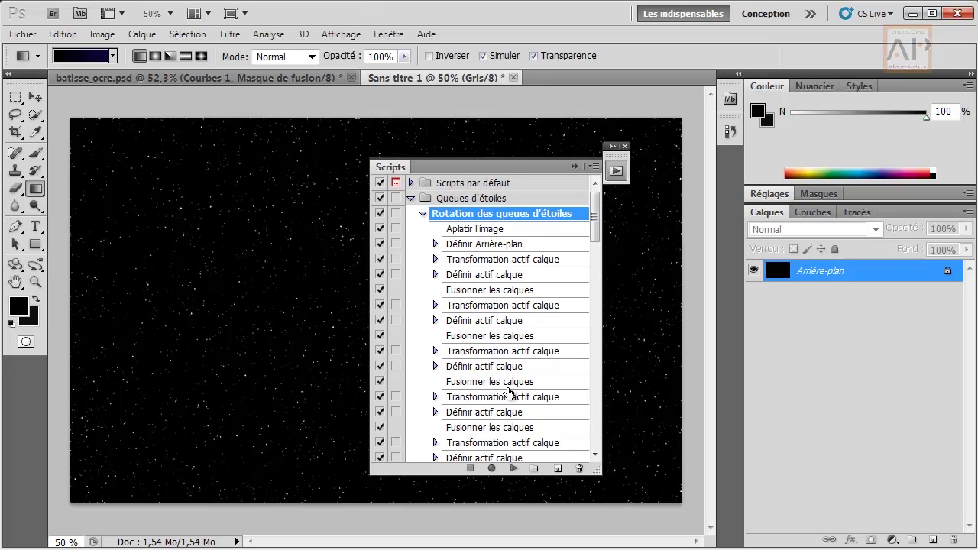
left_click(513, 469)
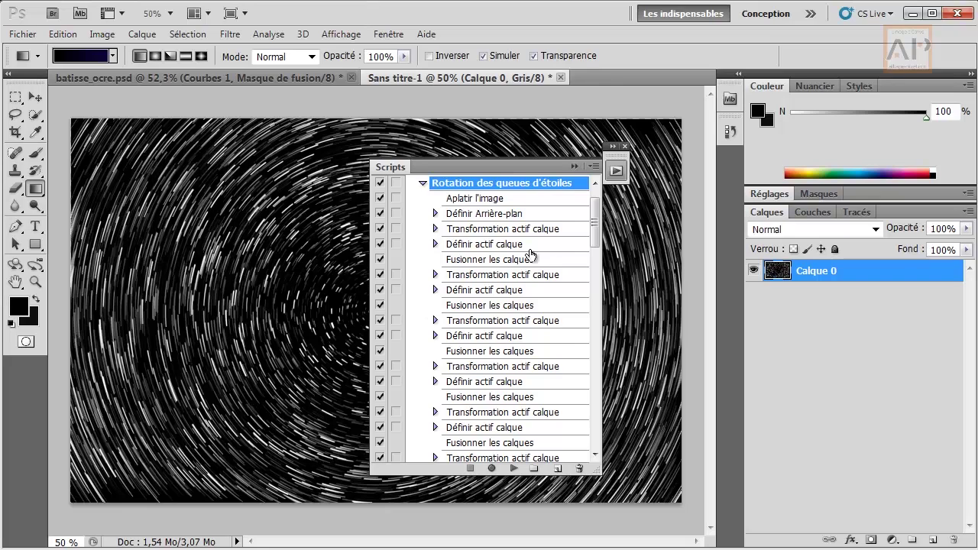
left_click(625, 146)
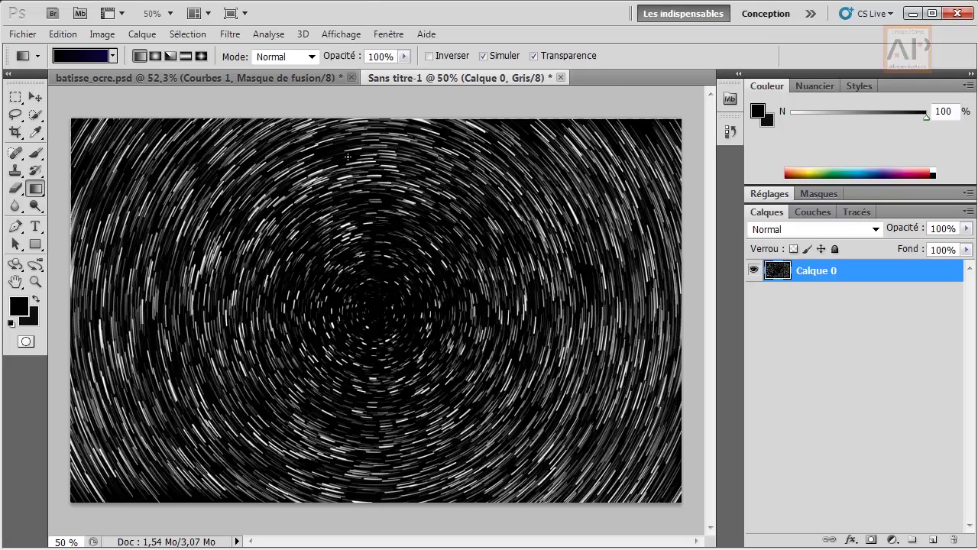
Apply a Levels adjustment to the star trails with input black at 59 to darken the fainter streaks
key("ctrl+l")
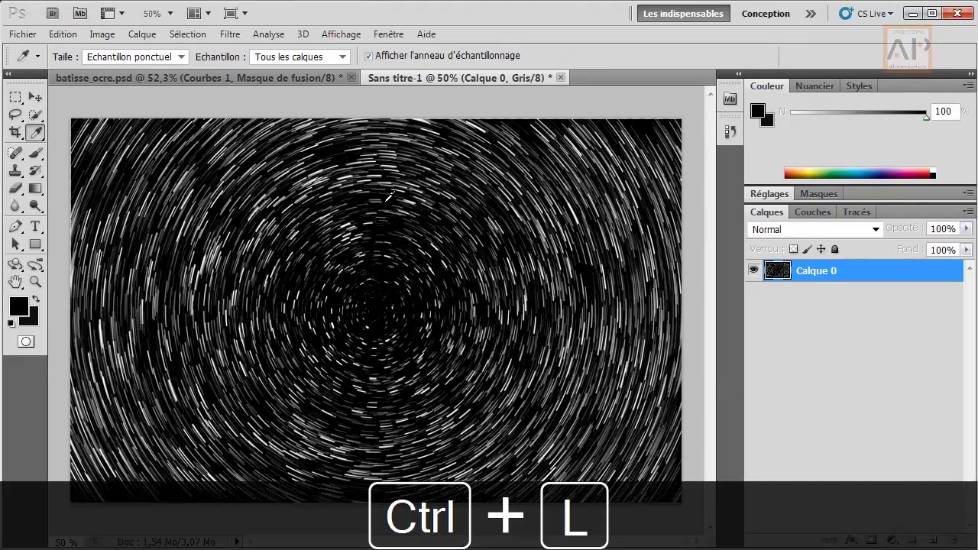
left_click_drag(510, 281, 556, 295)
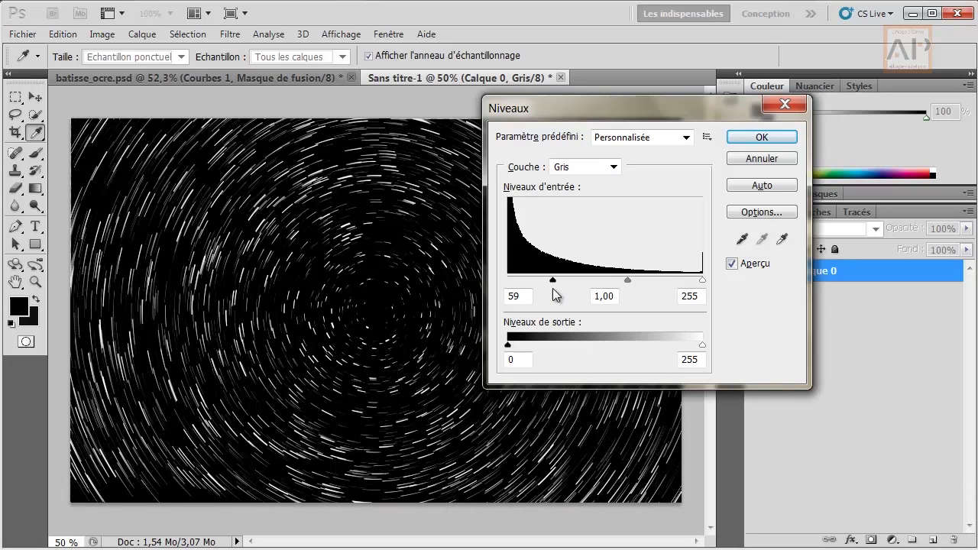
left_click(773, 142)
key("g")
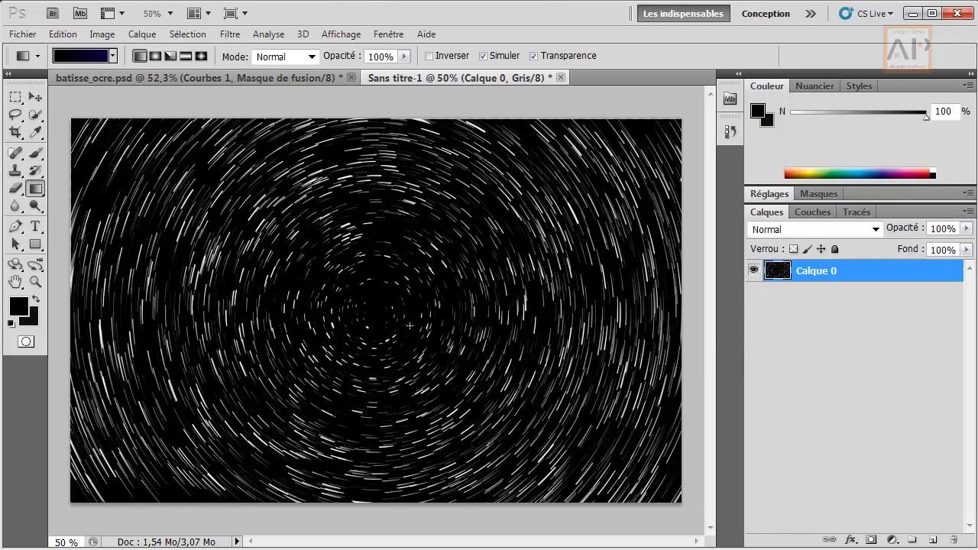
Apply a Radial Blur to the star trails with a value of 5, Rotation mode and Normale quality
left_click(231, 35)
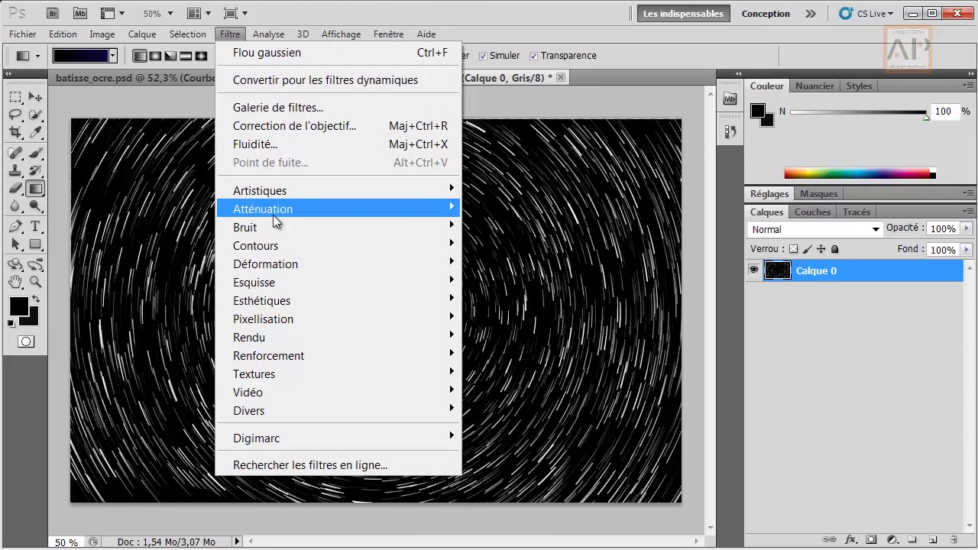
mouse_move(275, 221)
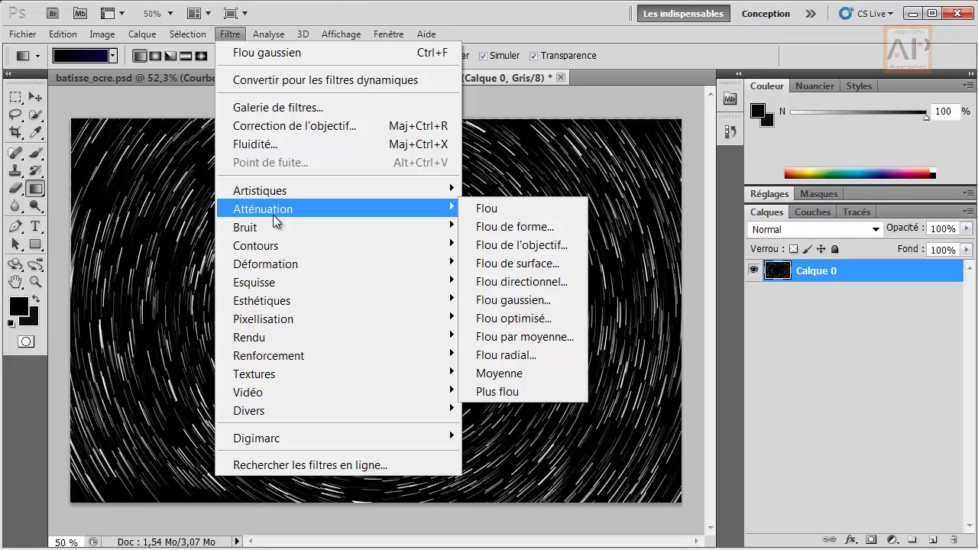
left_click(542, 354)
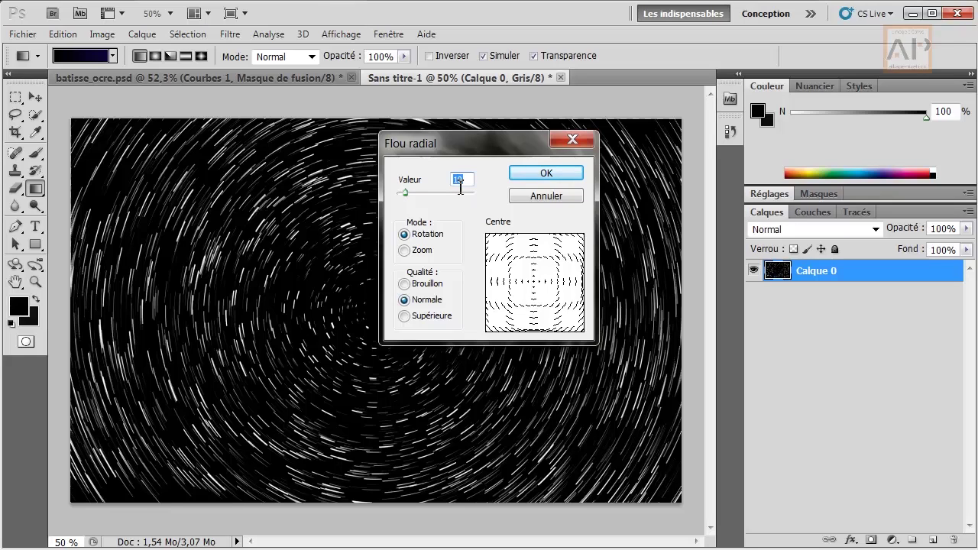
type("5")
left_click(528, 178)
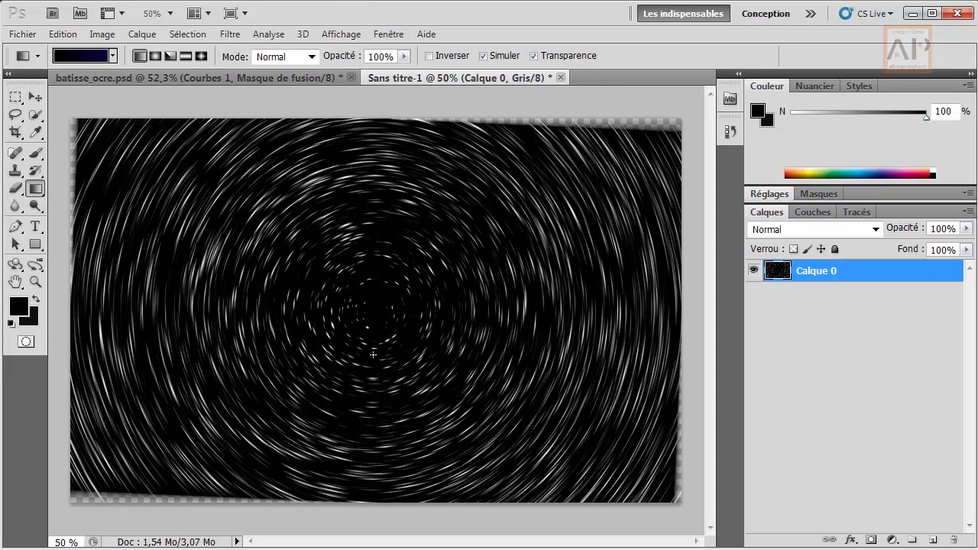
left_click(34, 98)
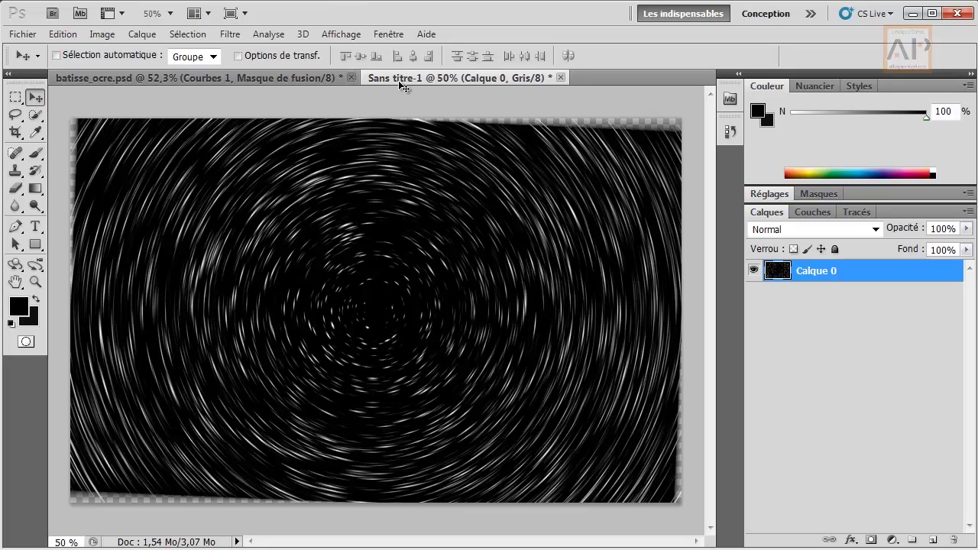
left_click_drag(300, 186, 252, 79)
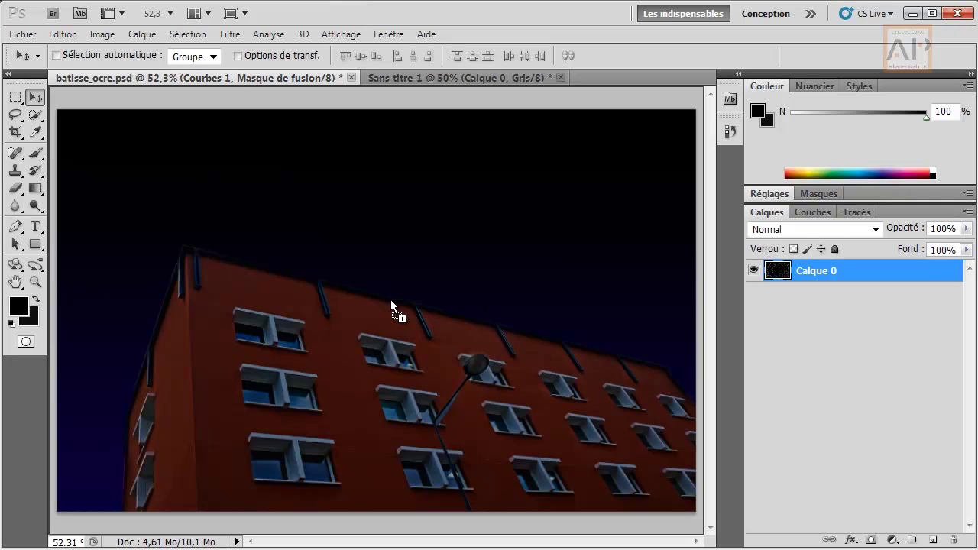
left_click_drag(391, 302, 390, 303)
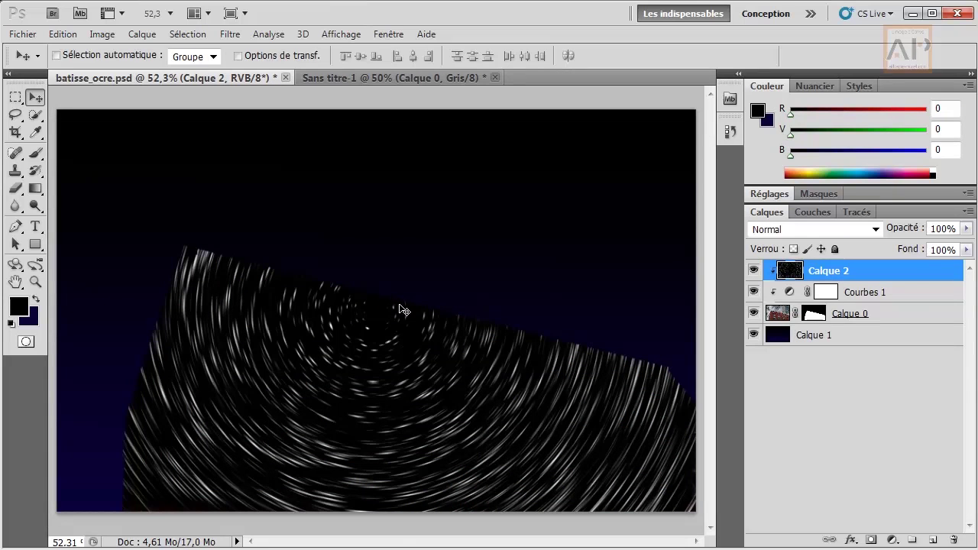
key("ctrl+z")
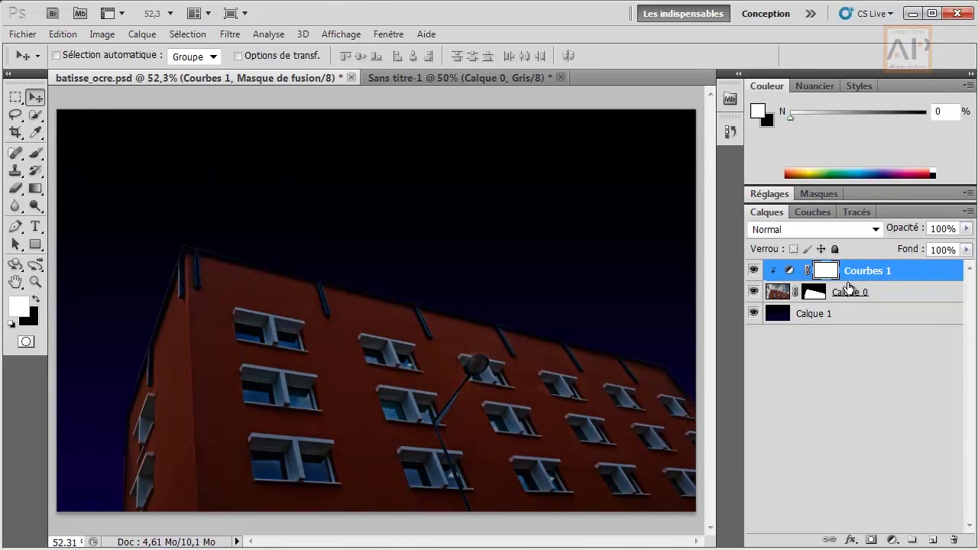
left_click(188, 34)
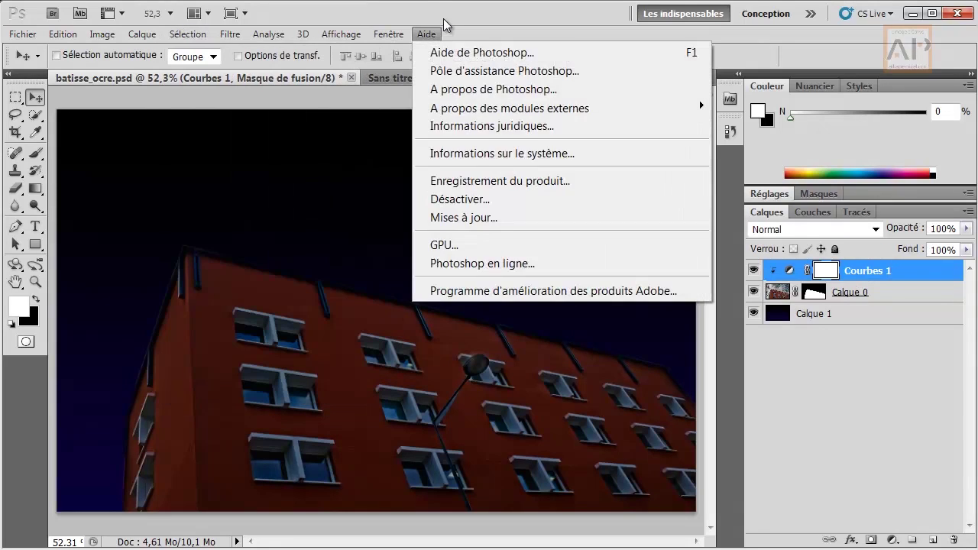
left_click(446, 14)
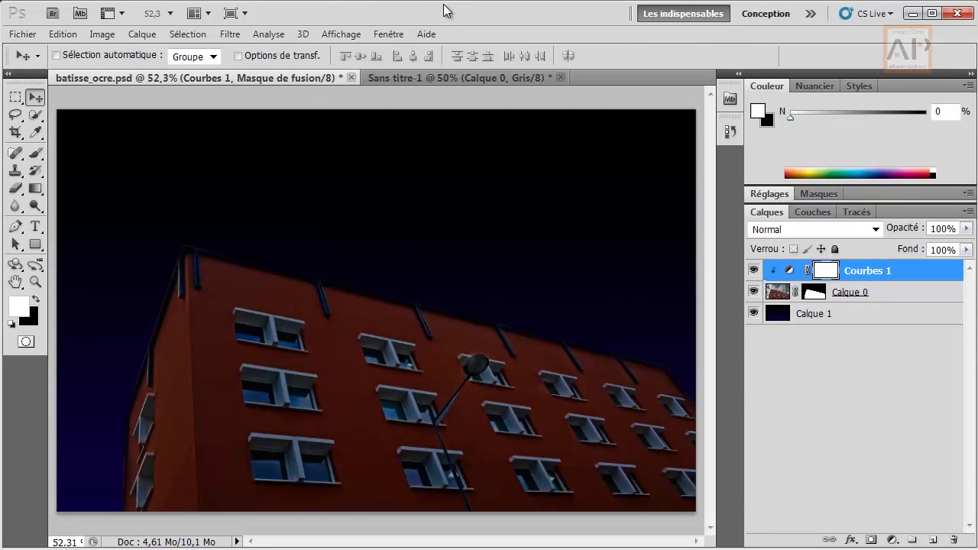
Copy the star-trail layer from Sans titre-1 into batisse_ocre.psd, placing it directly above the gradient sky layer Calque 1
left_click(844, 317)
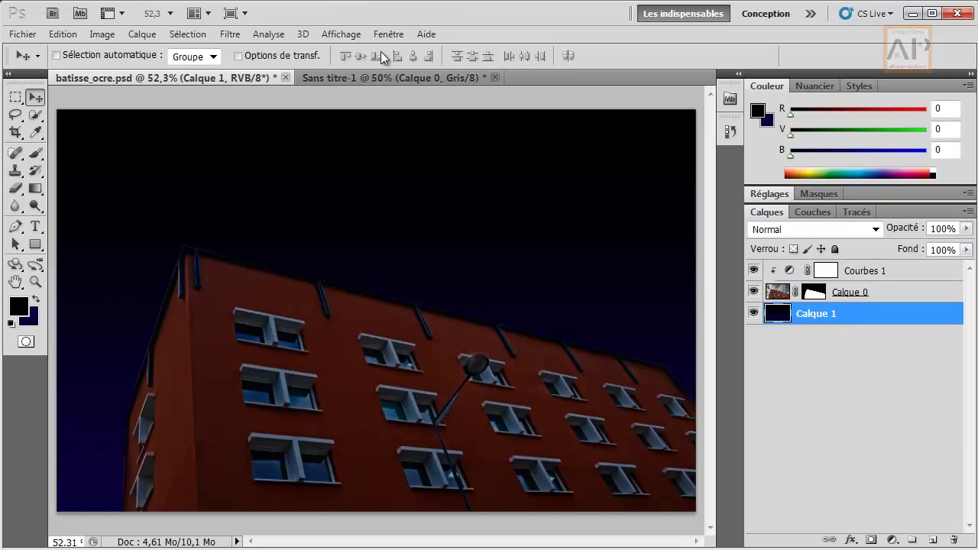
left_click(383, 77)
left_click_drag(301, 204, 342, 307)
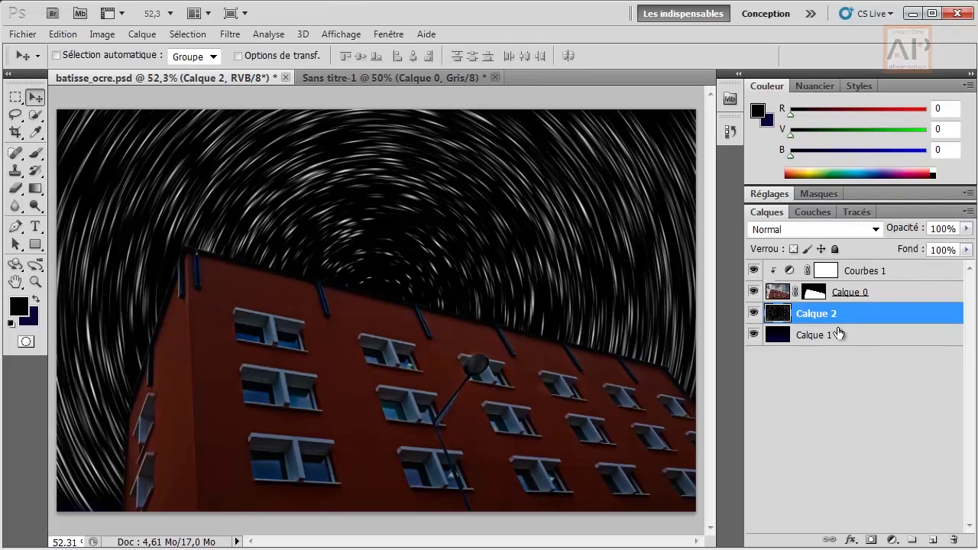
Set the star-trail layer's blending mode to Superposition and shift the layer slightly up and to the left over the sky
left_click(753, 314)
left_click(753, 314)
left_click(753, 314)
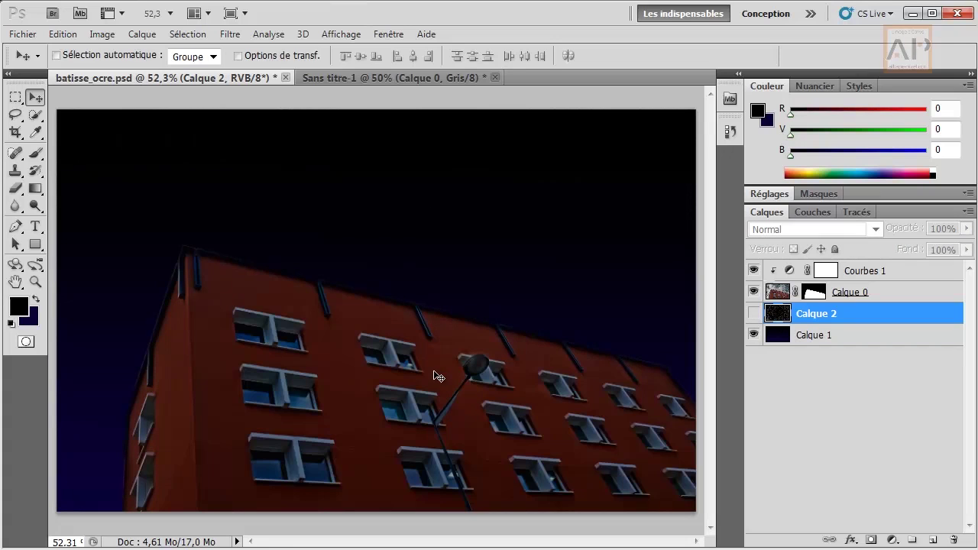
left_click(753, 314)
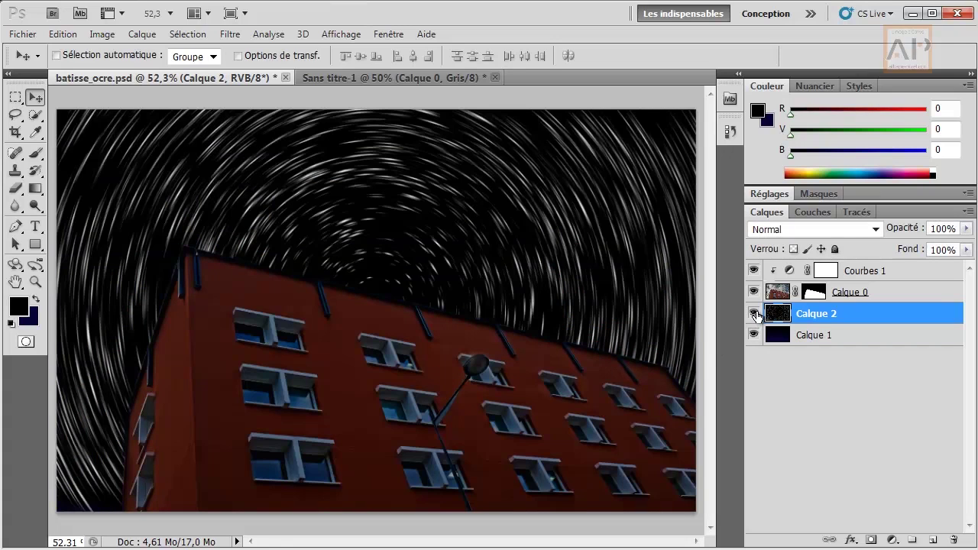
left_click(826, 227)
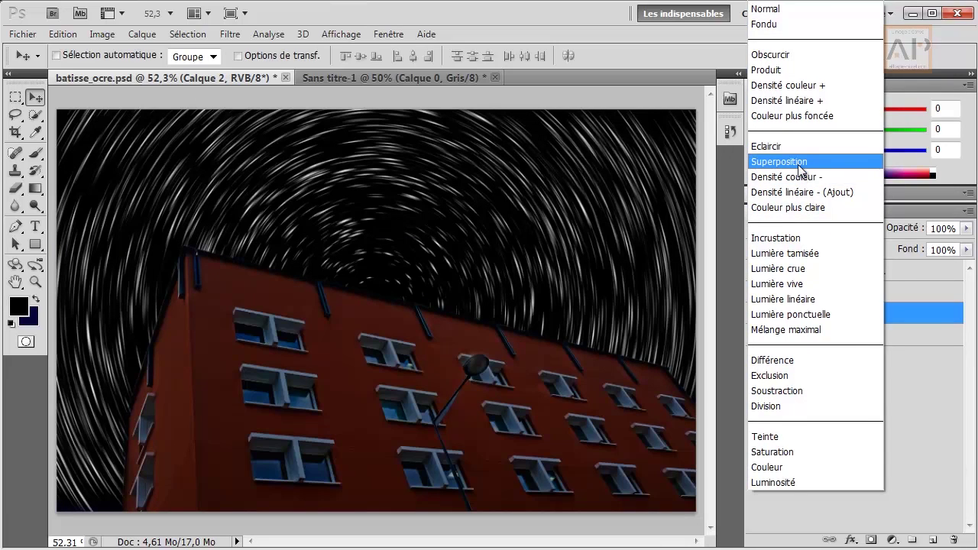
left_click(800, 169)
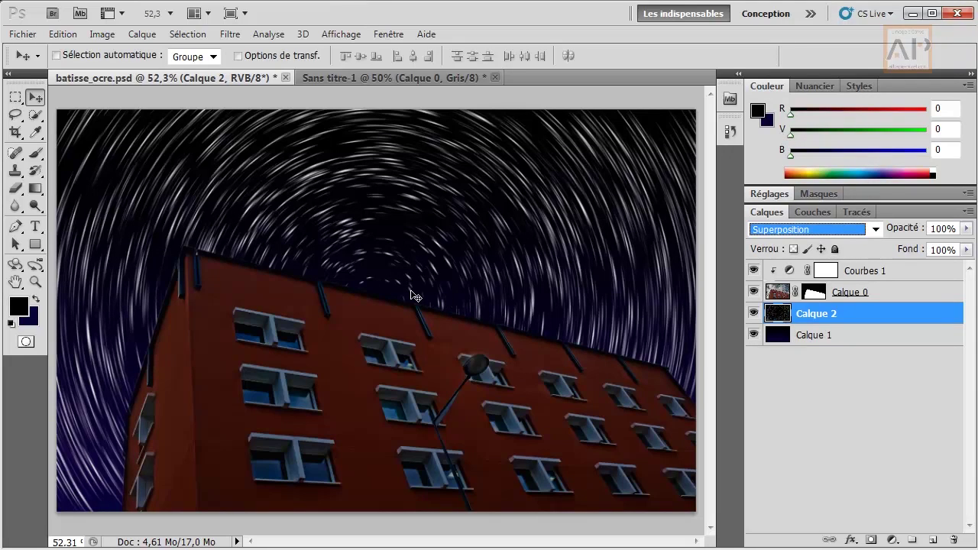
mouse_move(404, 279)
left_mouse_down()
mouse_move(419, 285)
mouse_move(489, 252)
mouse_move(329, 230)
mouse_move(400, 277)
left_mouse_up()
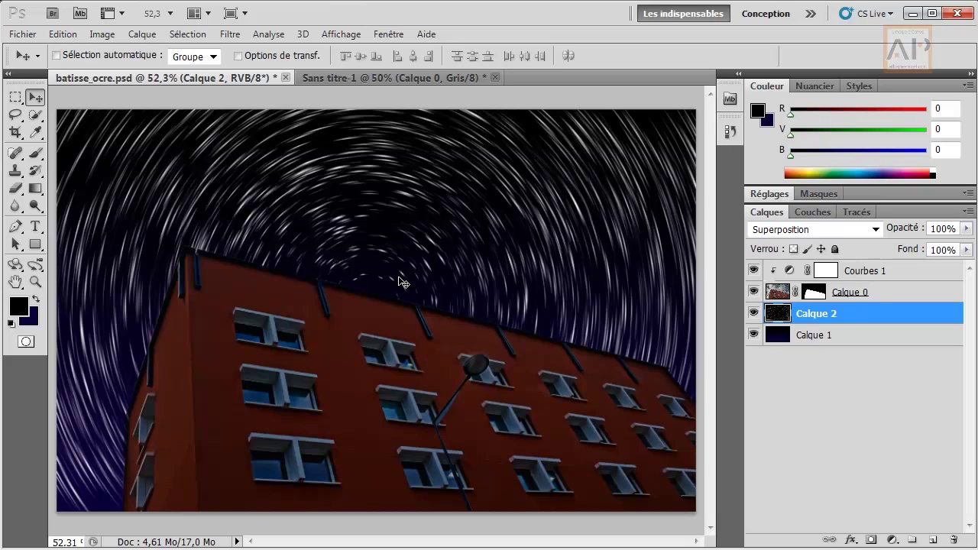
key("F10")
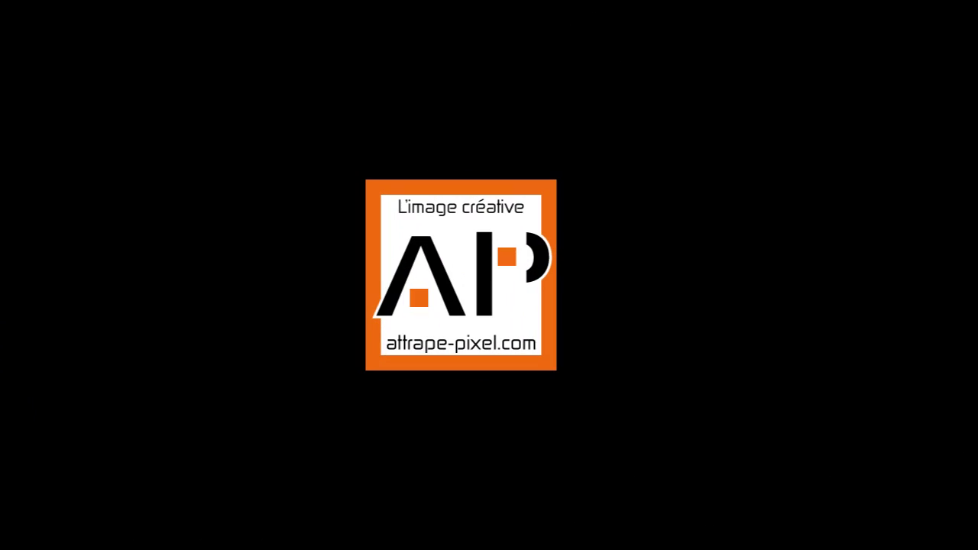